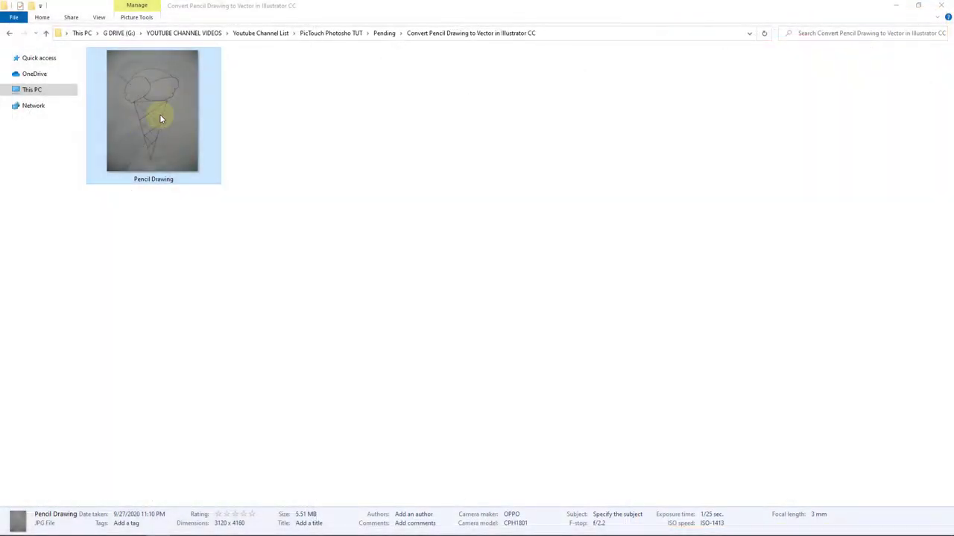
Step: Preview the Pencil Drawing photo, zooming and panning over the sketch, then close the viewer
double_click(159, 117)
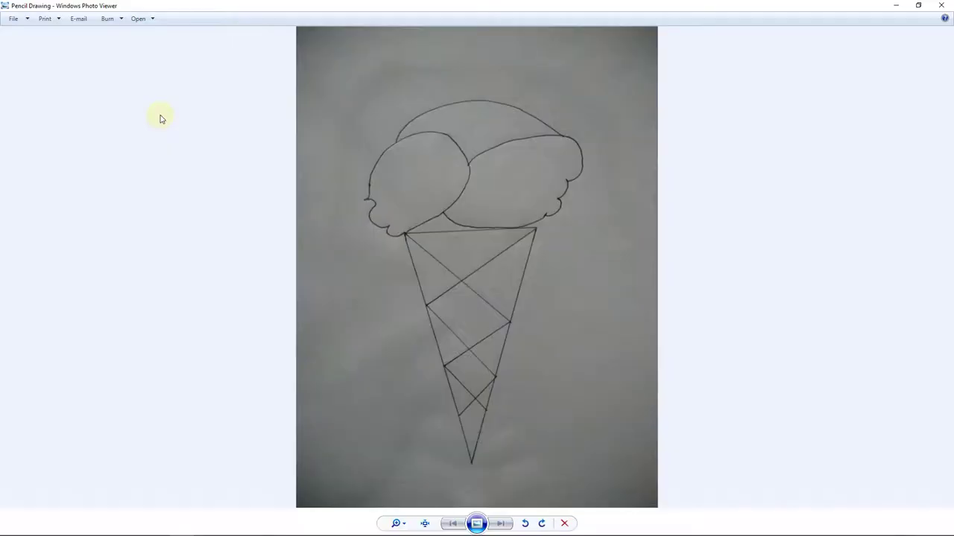
scroll(471, 212, up, 2)
scroll(519, 225, up, 2)
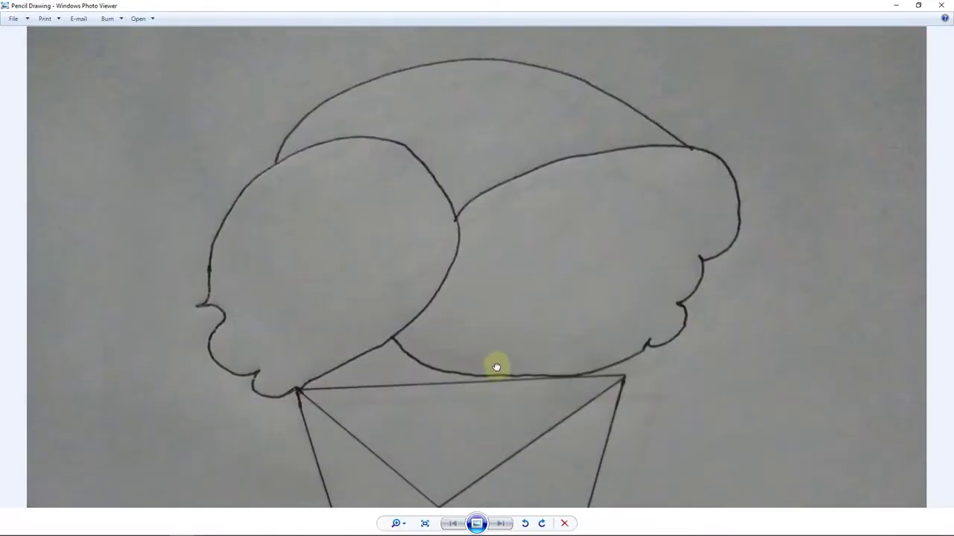
drag(494, 366, 494, 241)
drag(538, 353, 519, 187)
scroll(519, 187, down, 2)
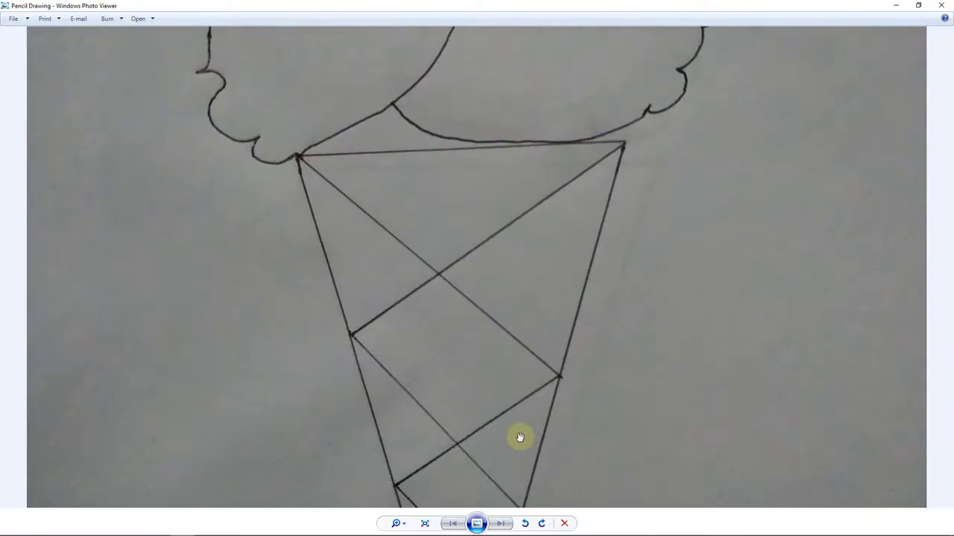
click(941, 5)
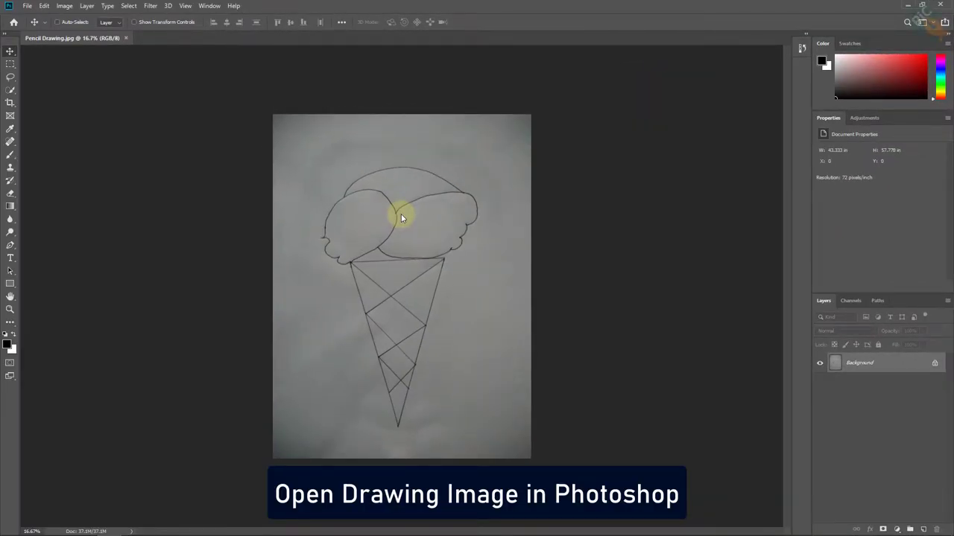
Step: Zoom into the canvas and bring up the Image > Adjustments submenu
scroll(401, 217, up, 1)
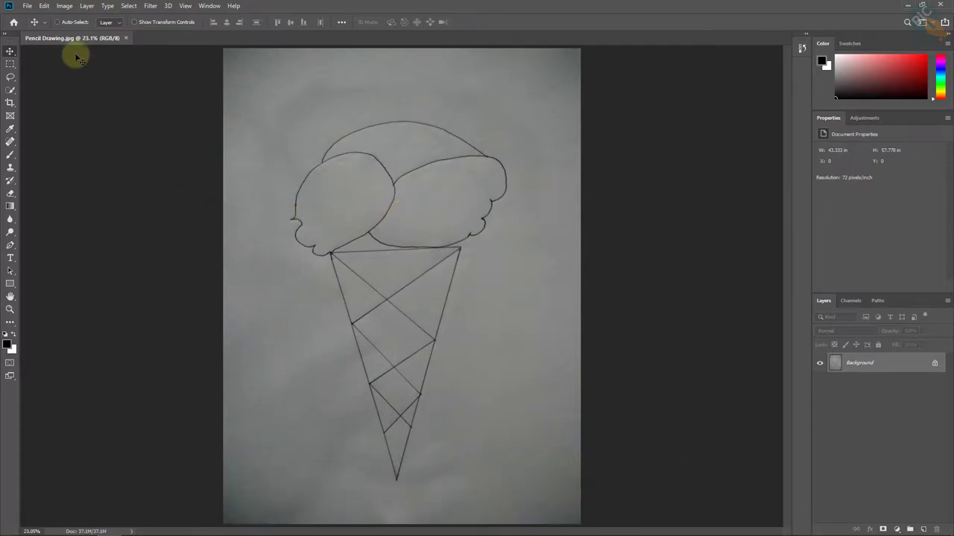
click(65, 6)
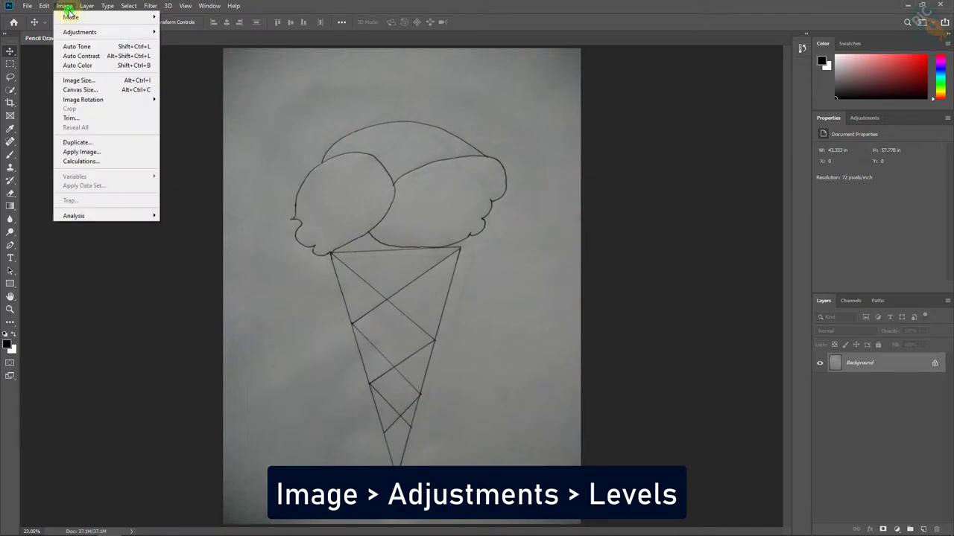
click(72, 31)
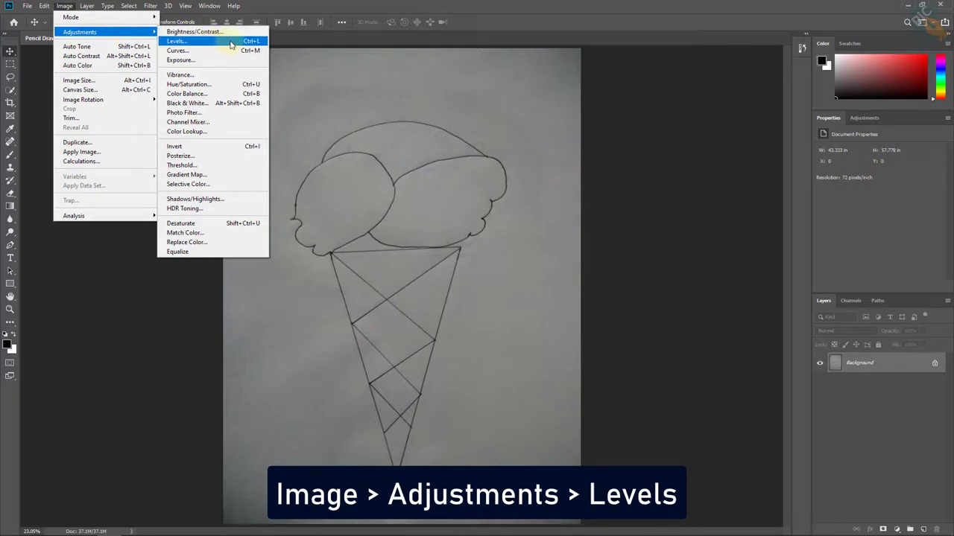
Step: Apply Levels with input levels 27, 1.00 and 124 to whiten the grey paper
click(201, 41)
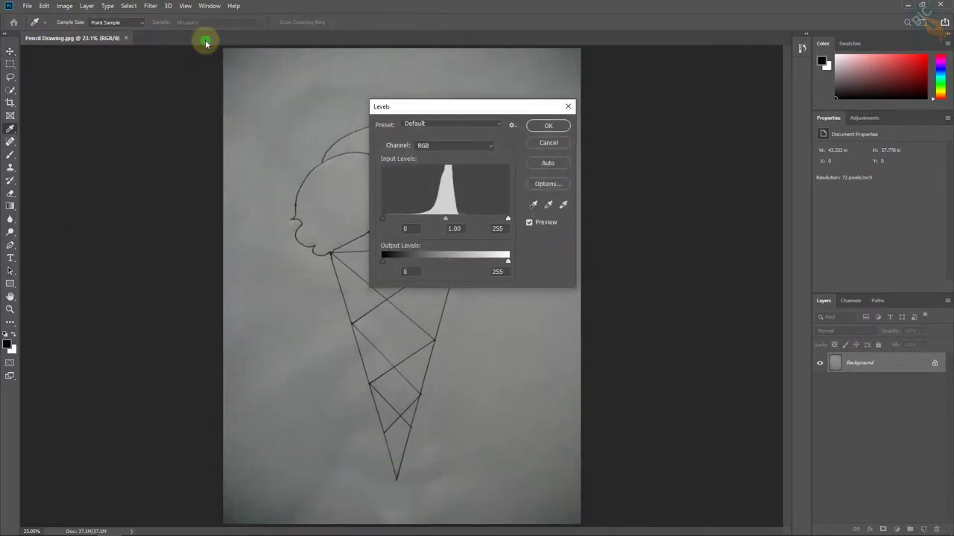
drag(507, 109, 707, 121)
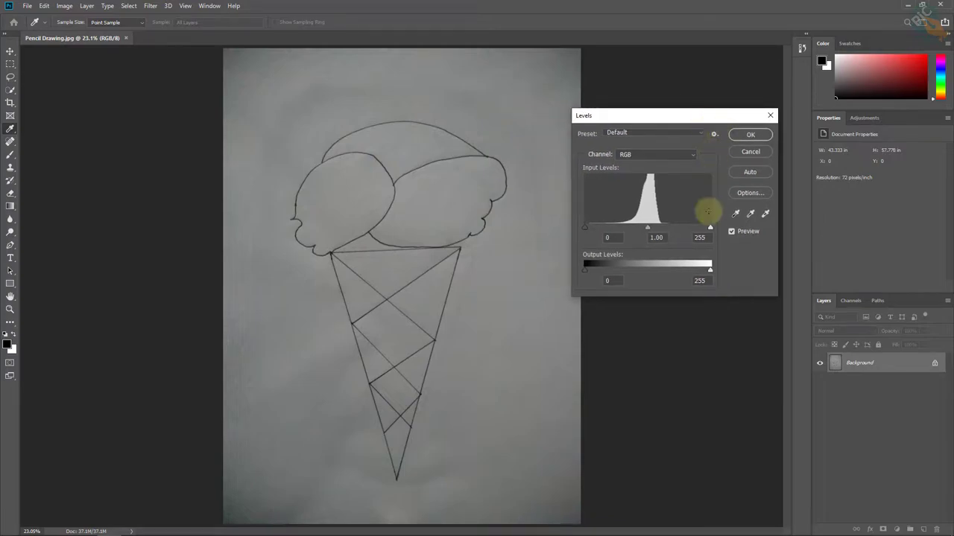
mouse_move(710, 232)
mouse_down()
mouse_move(603, 231)
mouse_move(645, 228)
mouse_up()
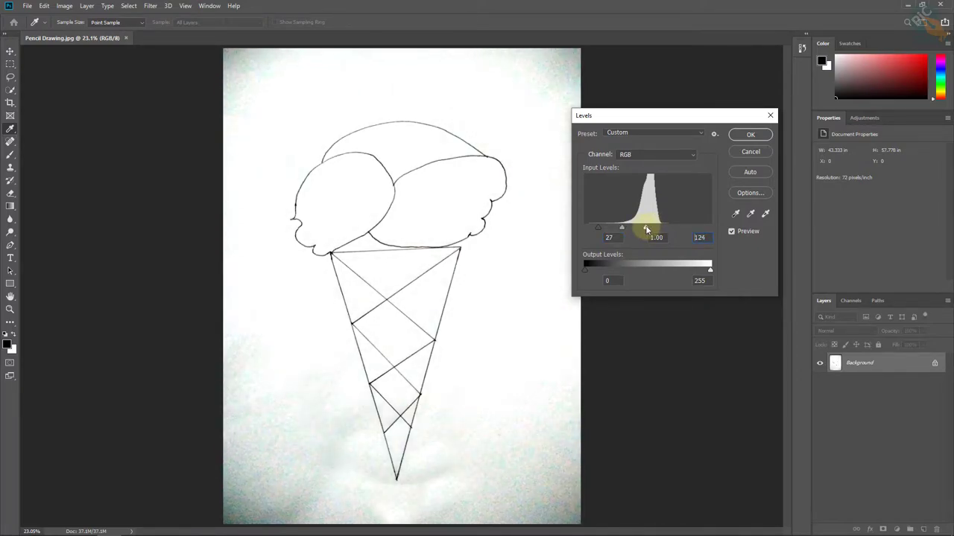
click(750, 134)
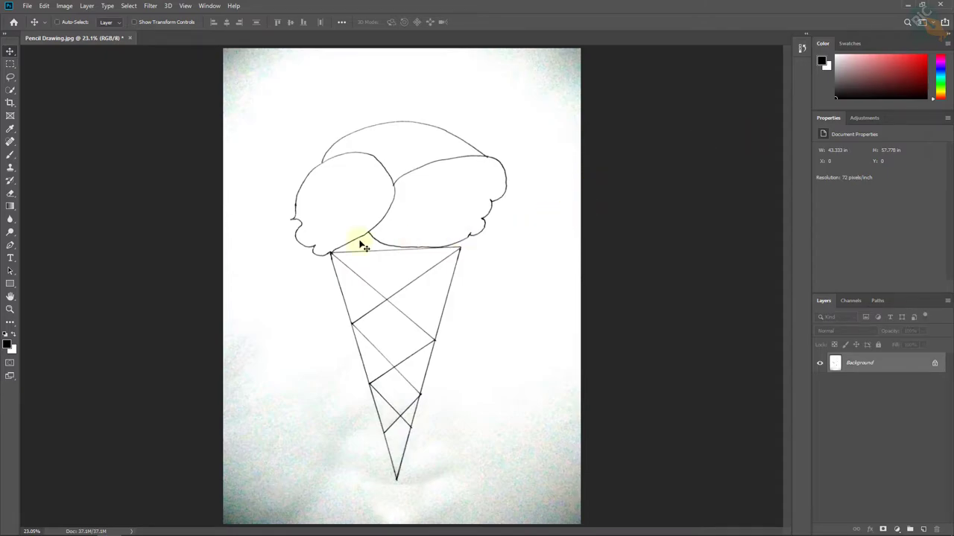
Step: Use the basic Eraser at 1187 px to erase grey along the top and lower left
click(10, 193)
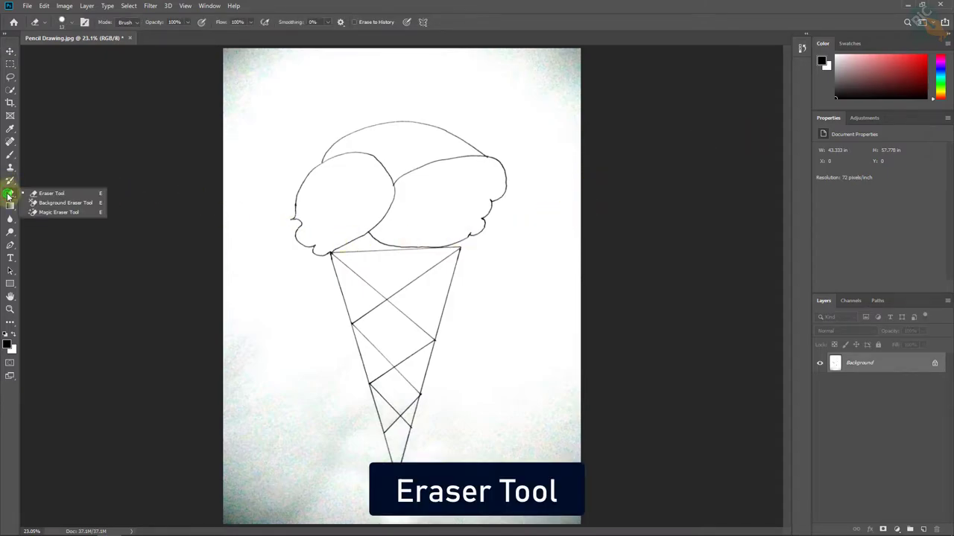
click(61, 194)
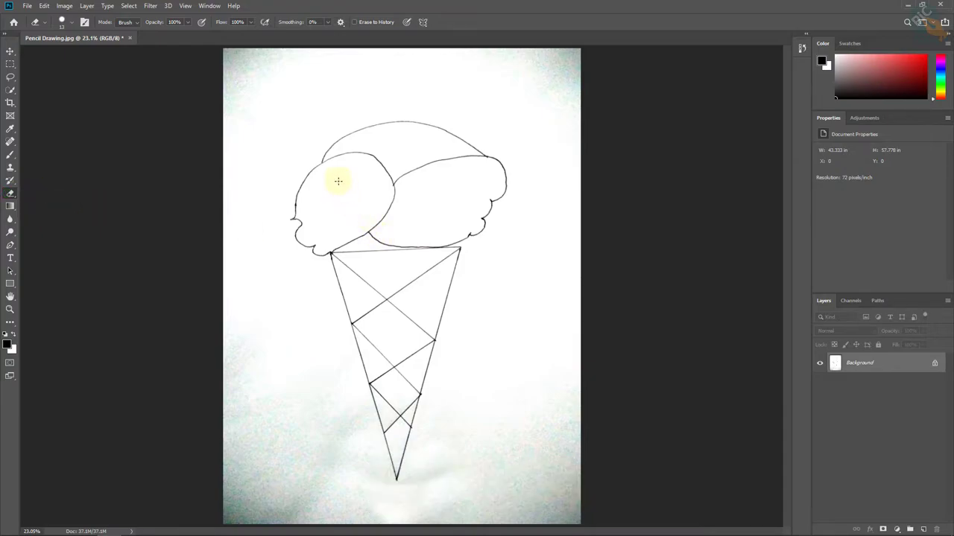
drag(322, 202, 563, 298)
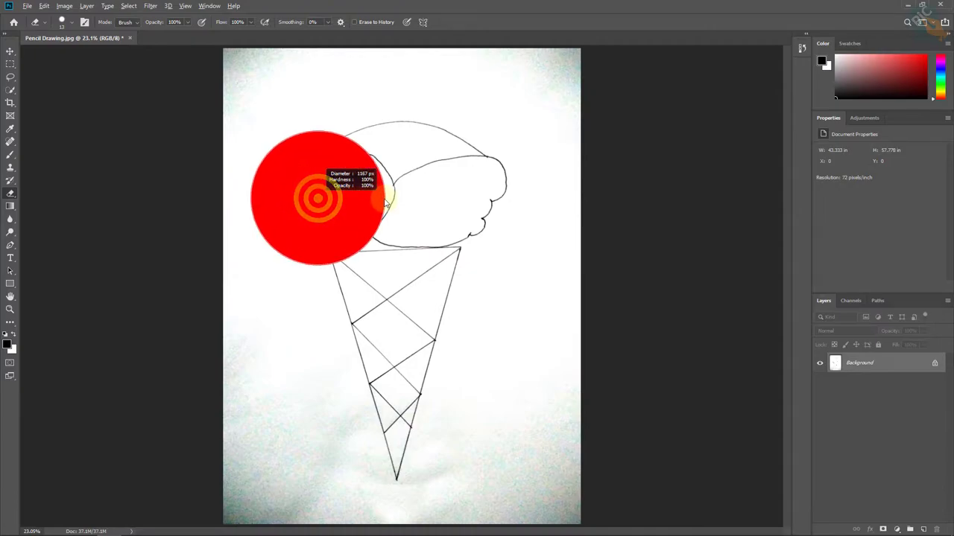
click(590, 85)
mouse_move(590, 84)
mouse_down()
mouse_move(457, 37)
mouse_move(191, 132)
mouse_move(210, 489)
mouse_up()
Step: Erase the remaining grey around the cone's base, fit the drawing, and return to Move
scroll(323, 283, up, 3)
drag(323, 283, 286, 300)
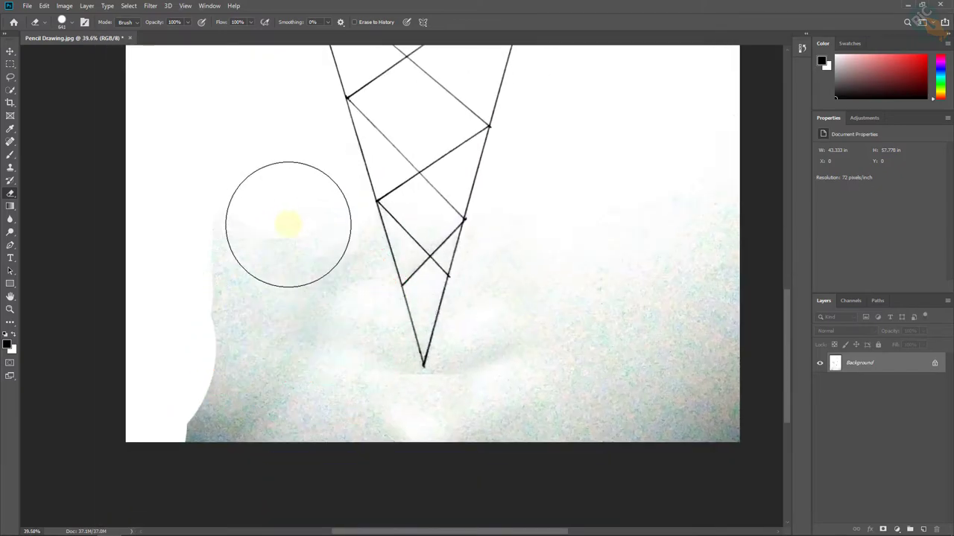
mouse_move(287, 219)
mouse_down()
mouse_move(228, 503)
mouse_move(660, 485)
mouse_move(522, 449)
mouse_move(517, 345)
mouse_move(444, 436)
mouse_move(368, 409)
mouse_move(291, 213)
mouse_up()
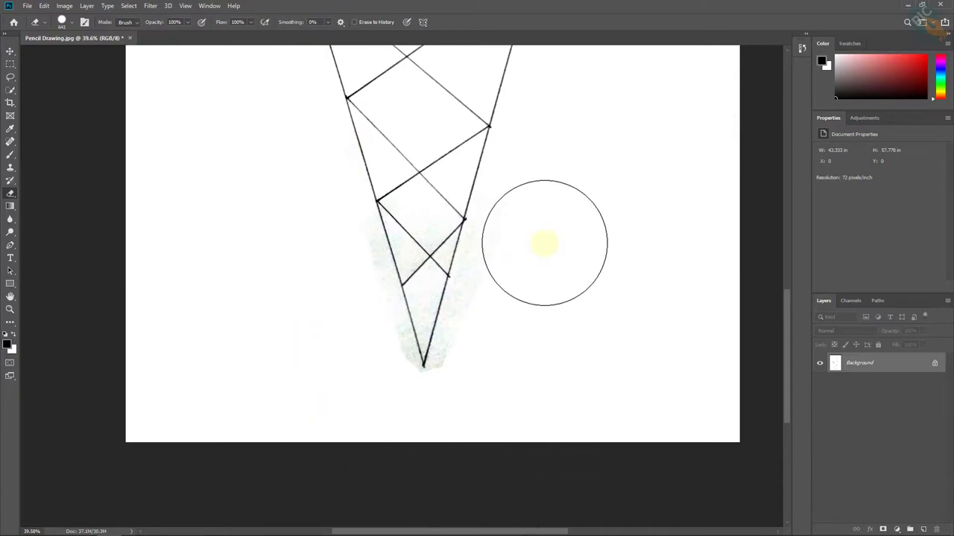
key(ctrl+0)
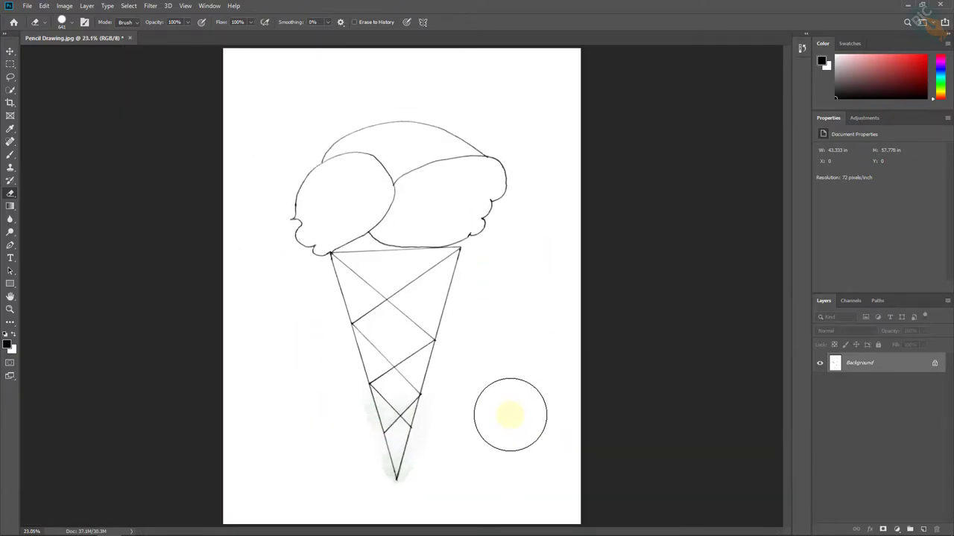
click(9, 52)
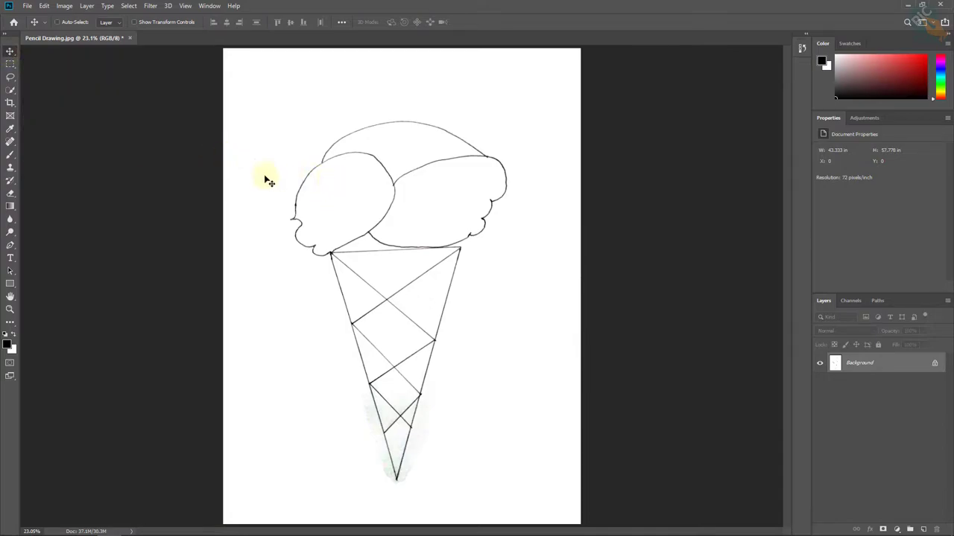
Step: Save a copy as Pencil Drawing 2.jpg at quality 12 Maximum, then minimise Photoshop
click(27, 7)
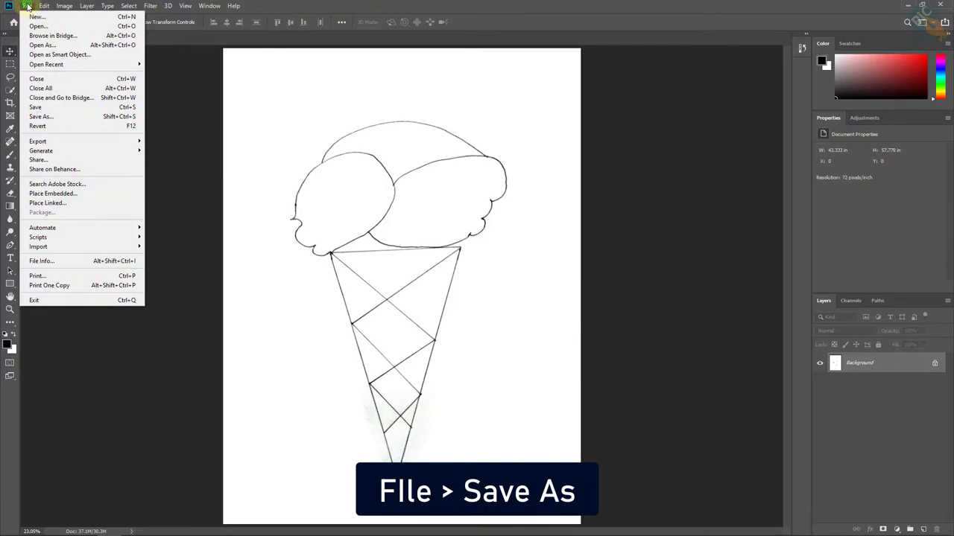
click(79, 120)
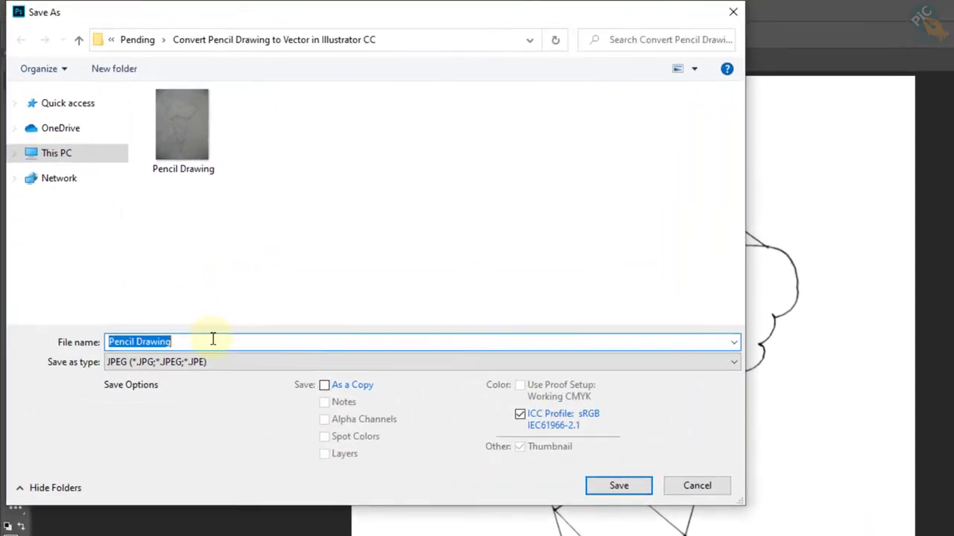
click(213, 339)
text(2)
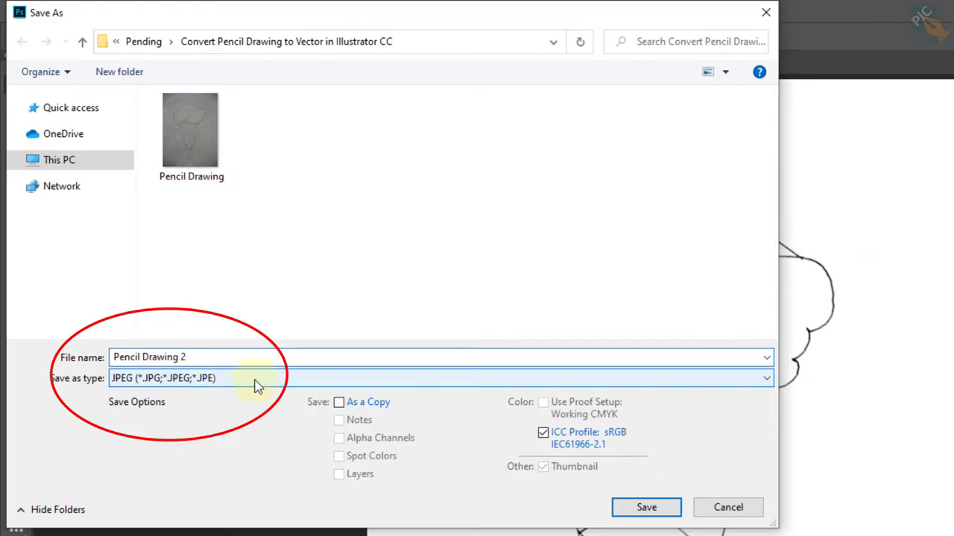
click(645, 508)
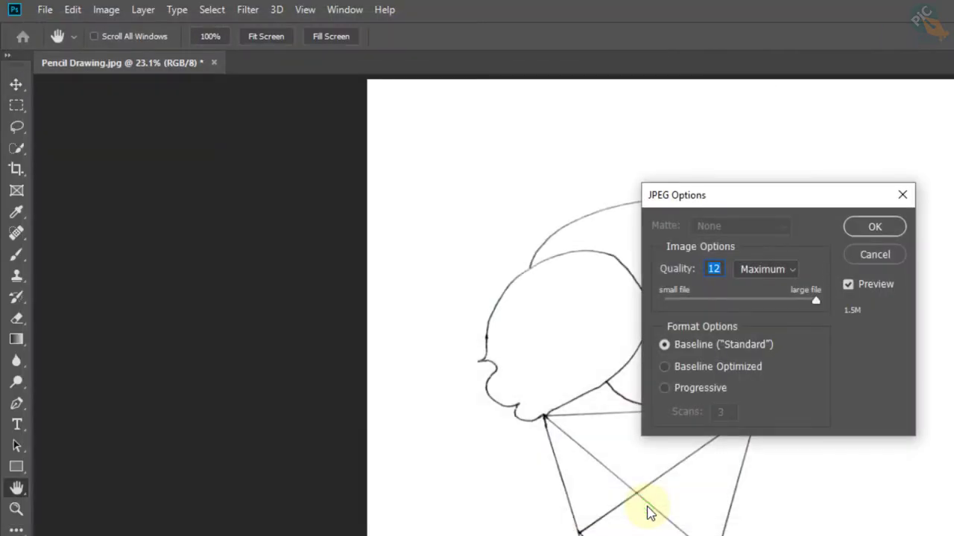
click(874, 228)
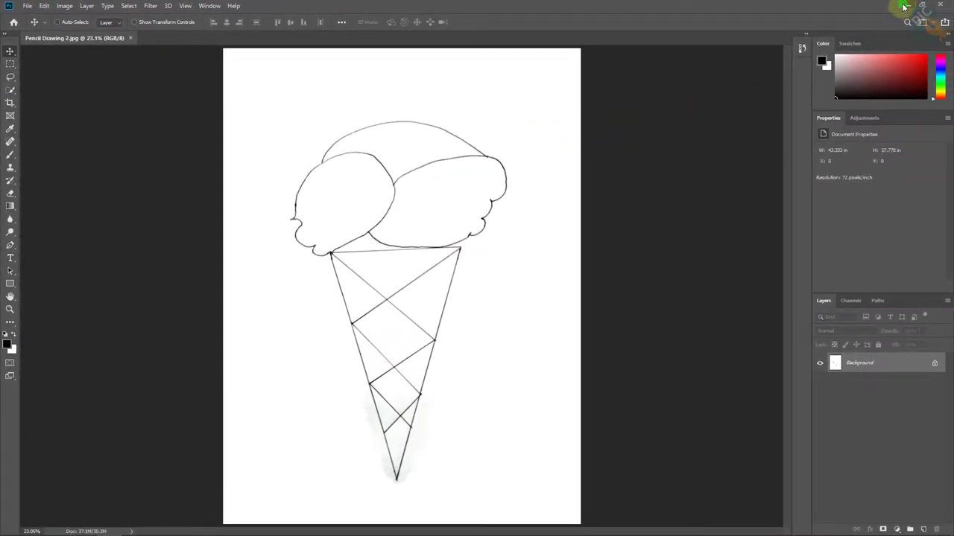
click(904, 6)
Step: Drag Pencil Drawing 2 from File Explorer onto Illustrator's start screen to open it
click(414, 288)
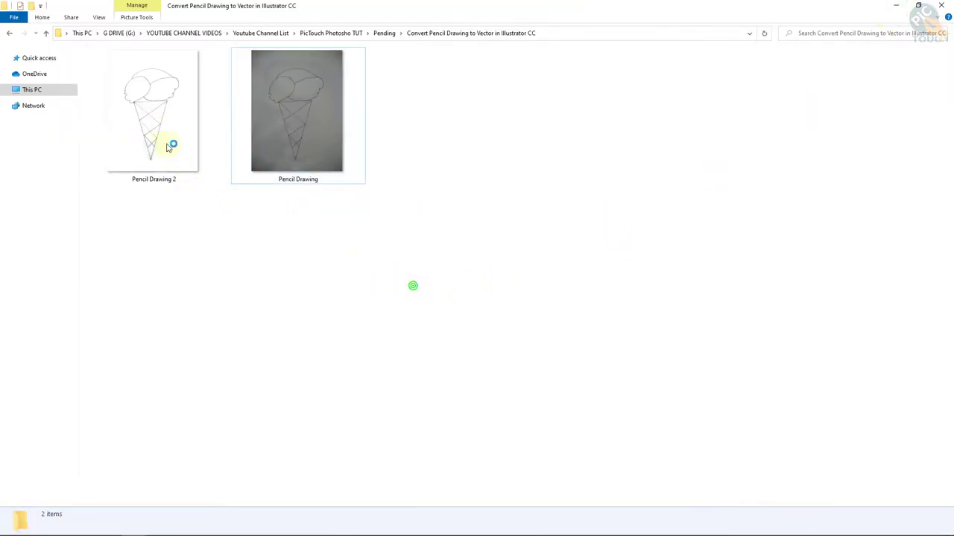
click(161, 130)
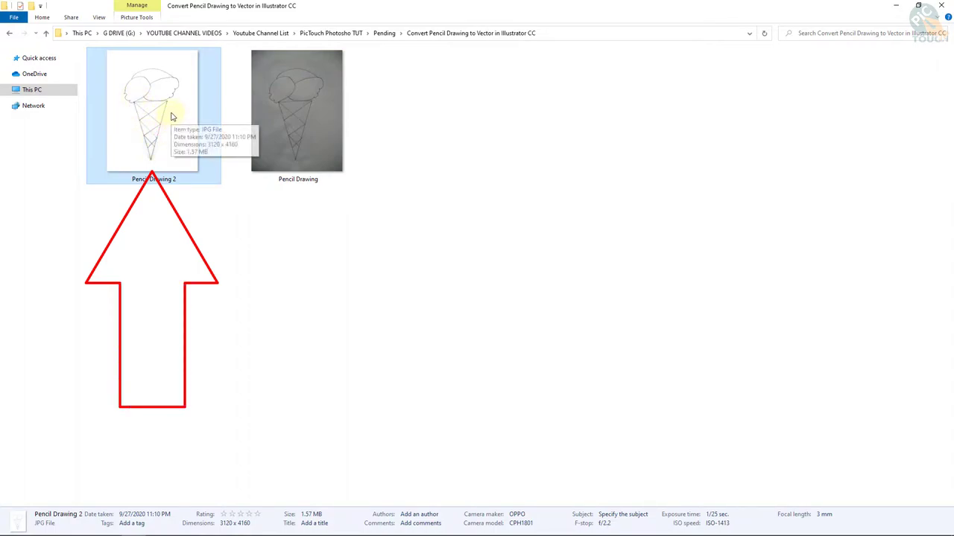
mouse_move(153, 112)
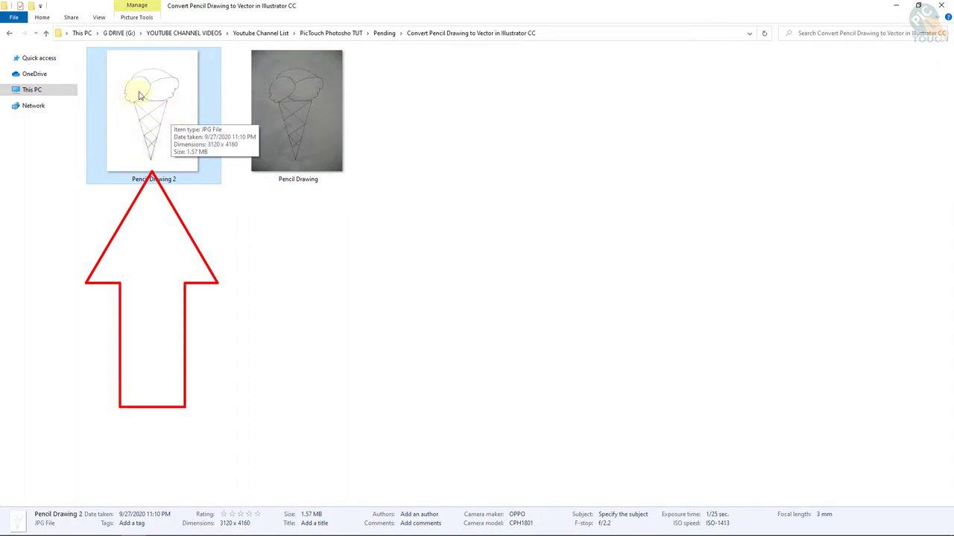
mouse_move(140, 95)
mouse_down()
mouse_move(187, 398)
mouse_move(166, 452)
mouse_move(366, 234)
mouse_move(359, 212)
mouse_up()
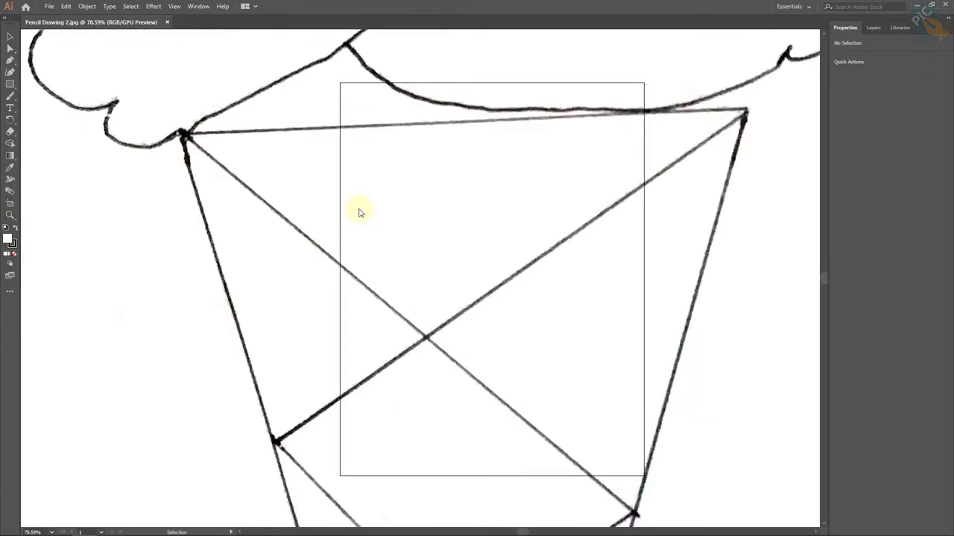
Step: Zoom out to the full ice-cream drawing, shift the image right, and zoom in slightly
drag(563, 233, 350, 238)
drag(445, 264, 600, 266)
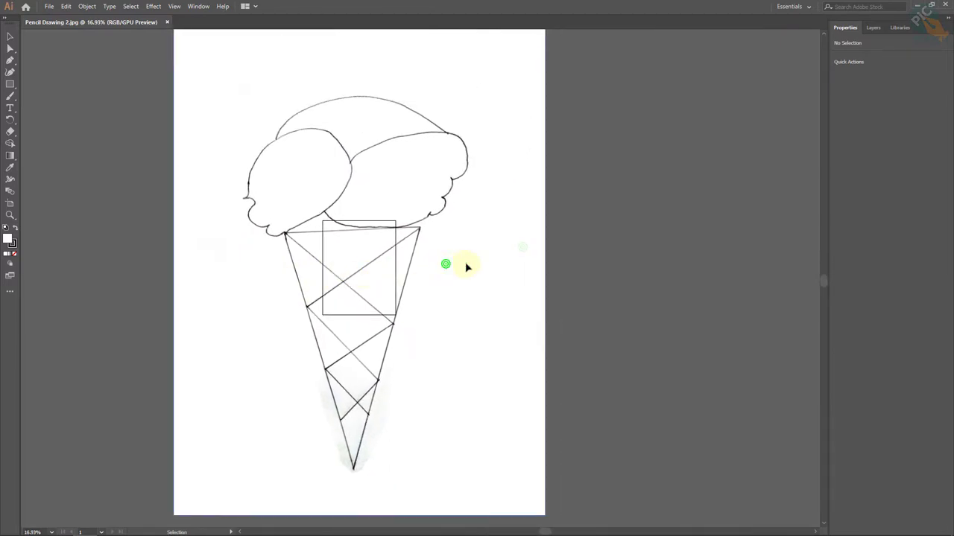
key(z)
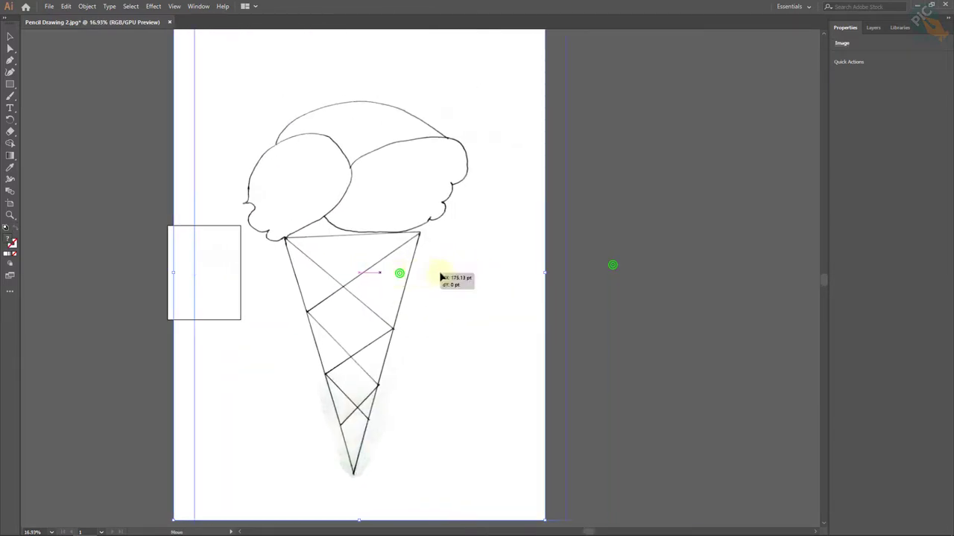
mouse_move(441, 275)
mouse_down()
mouse_move(521, 263)
mouse_move(462, 267)
mouse_up()
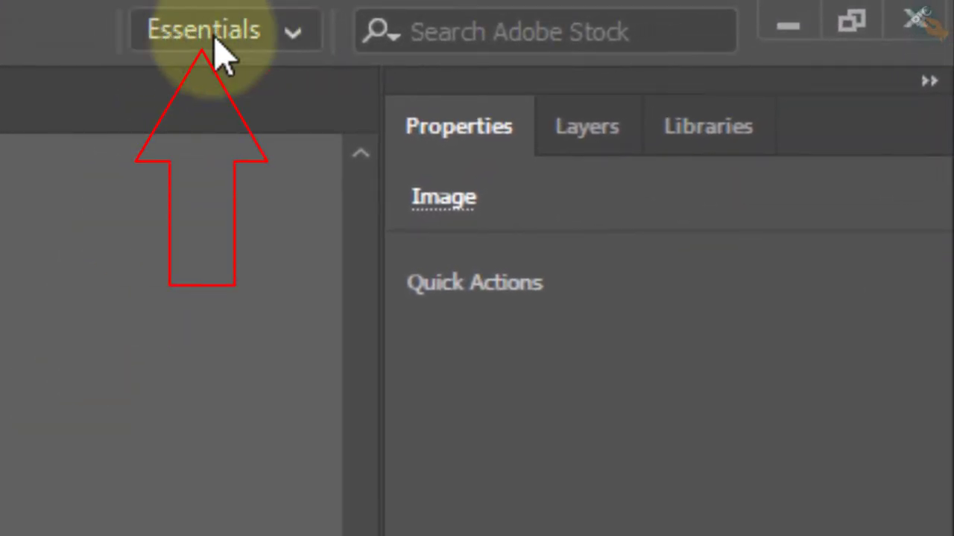
Step: Switch to the Tracing workspace and trace in Black and White at threshold 200
click(227, 32)
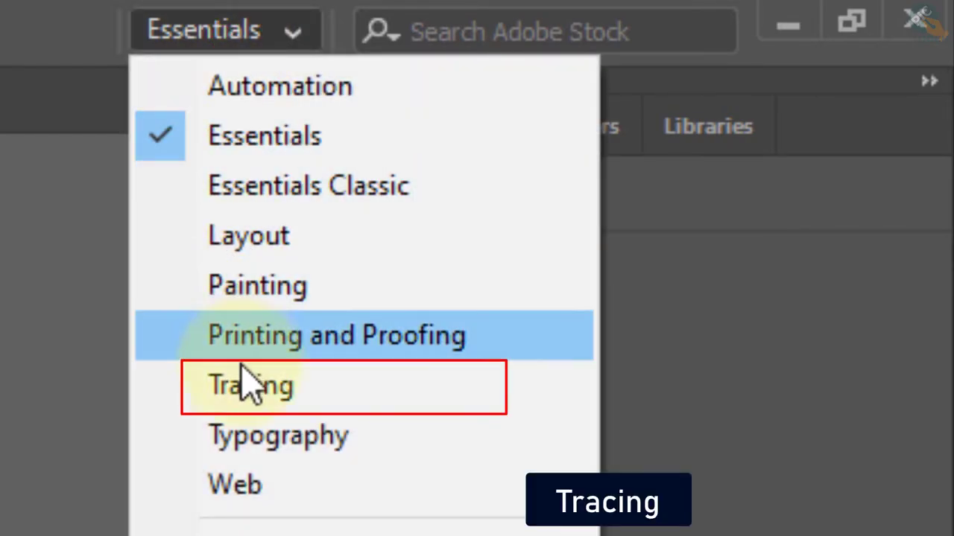
click(379, 388)
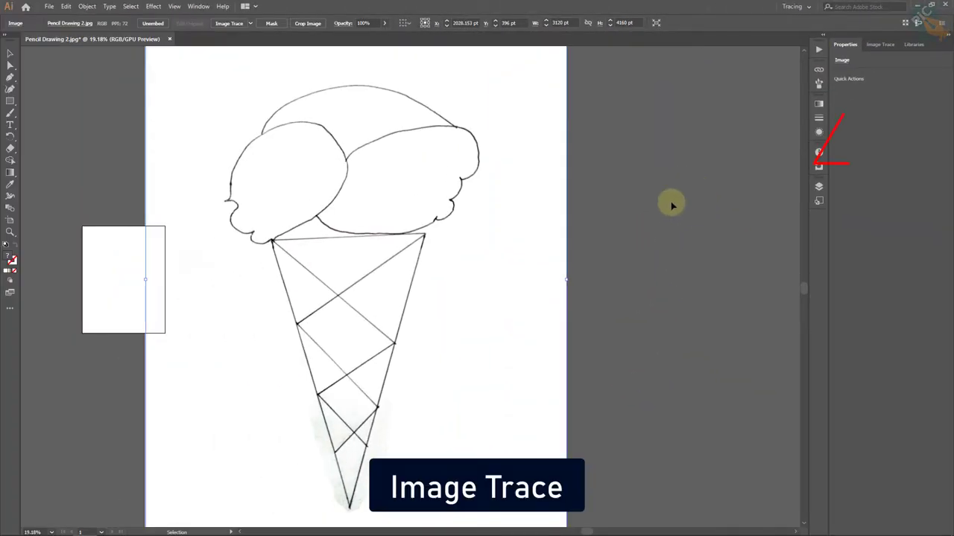
click(884, 46)
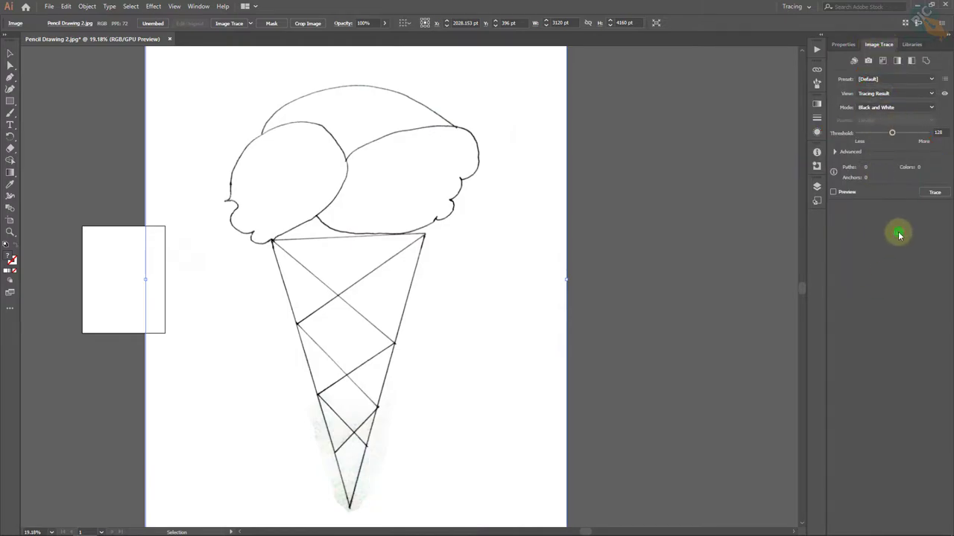
double_click(938, 132)
text(200)
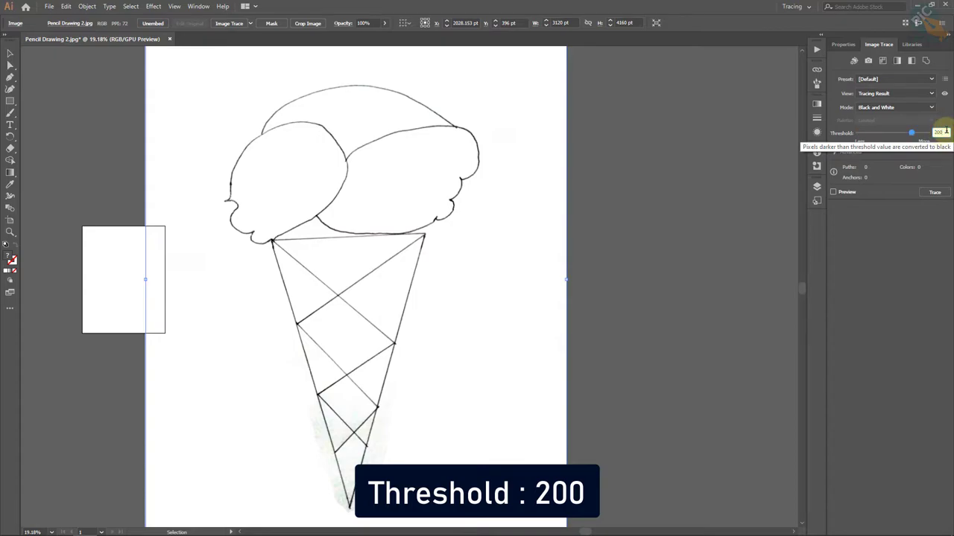
click(937, 193)
click(935, 194)
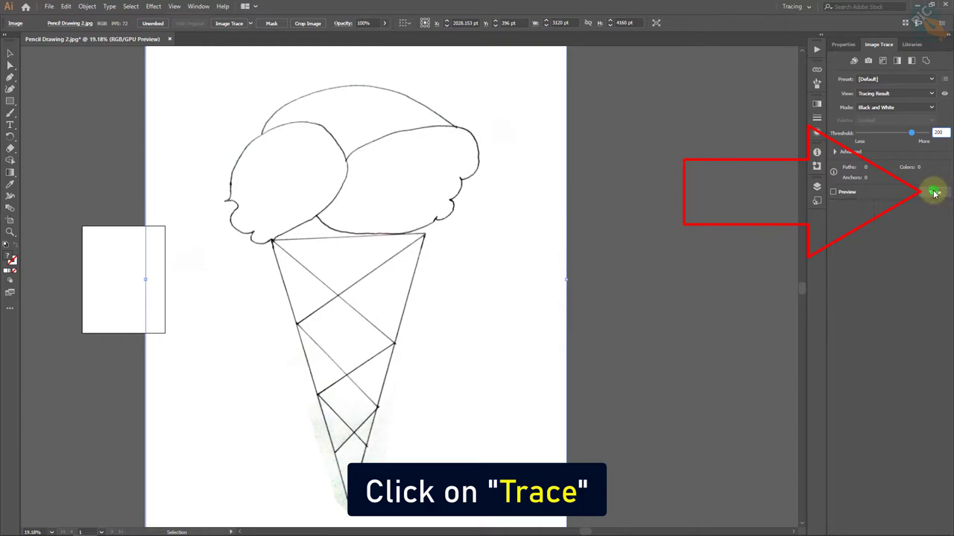
click(531, 288)
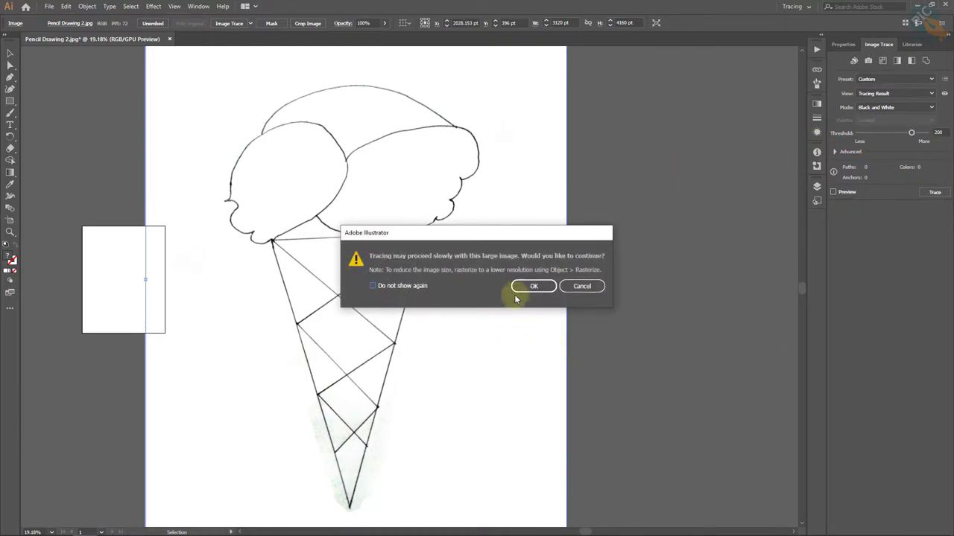
Step: Finish the trace, expand it into paths, and set all strokes to 50 pt
click(533, 287)
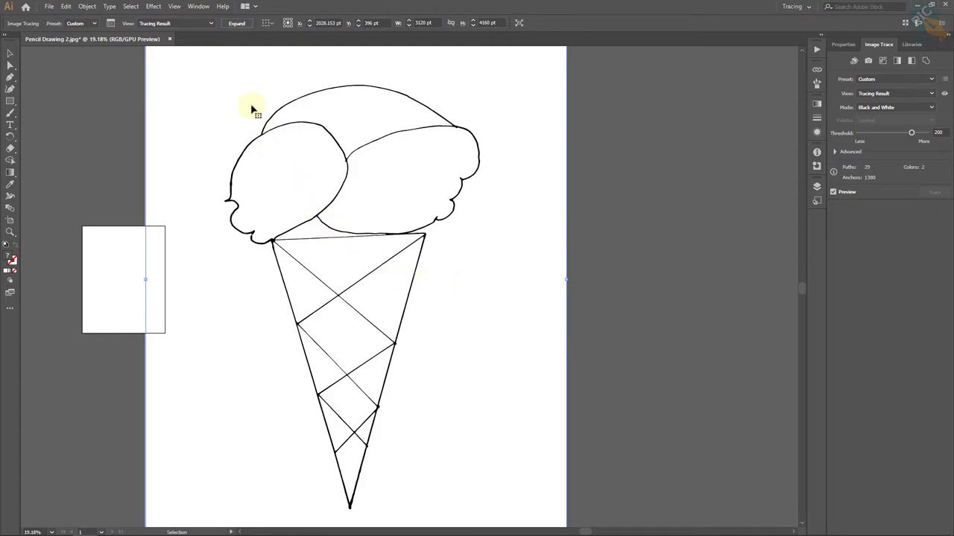
click(237, 23)
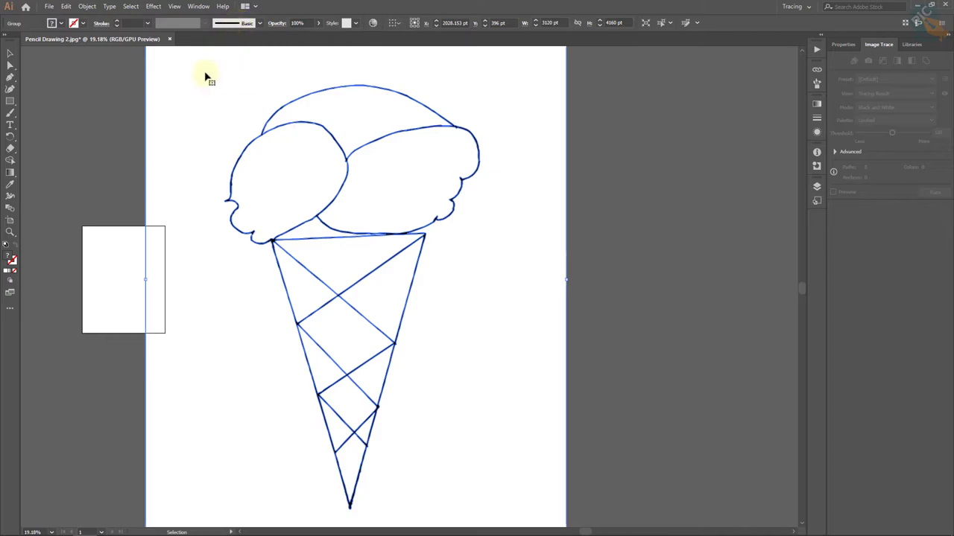
click(131, 23)
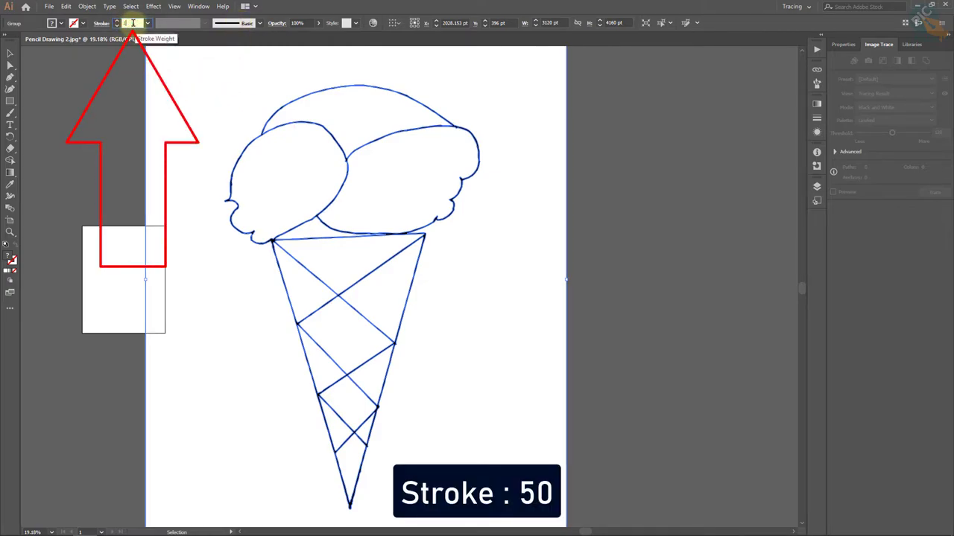
text(50)
key(Return)
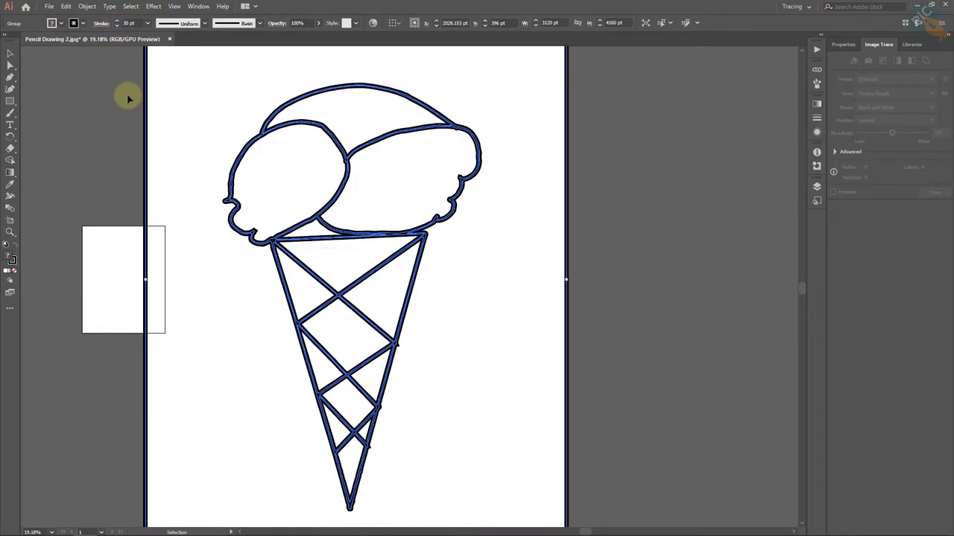
click(131, 23)
text(50)
key(Return)
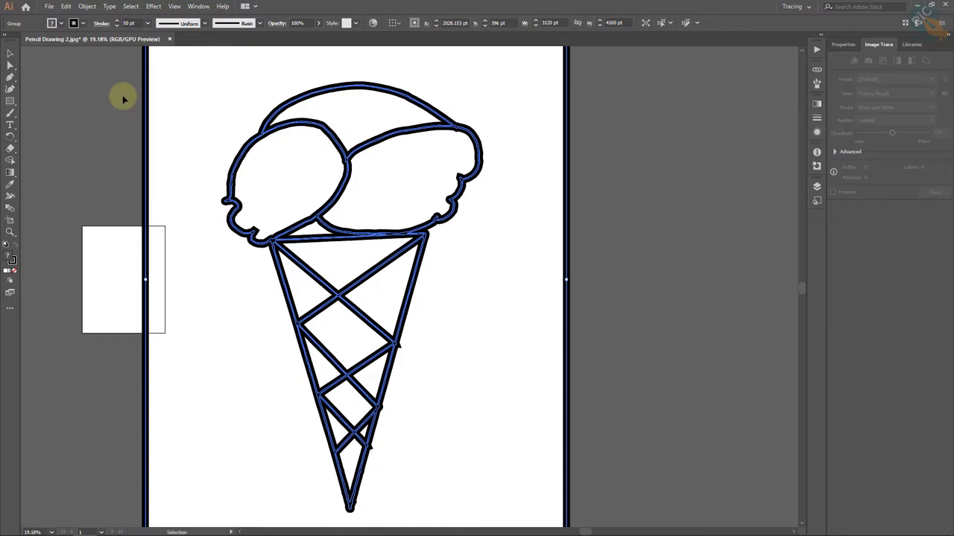
click(603, 138)
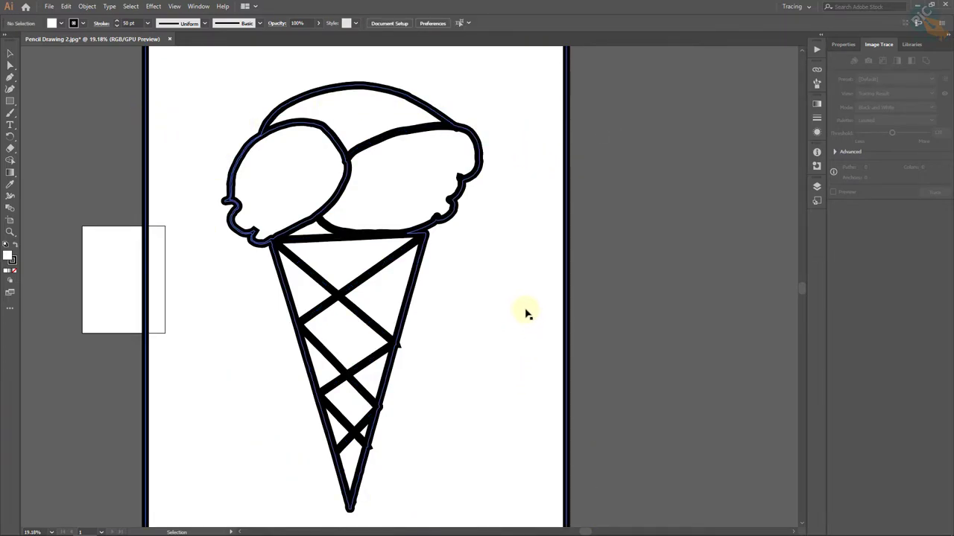
Step: Zoom and pan across the drawing to inspect the thickened outlines
scroll(468, 117, up, 3)
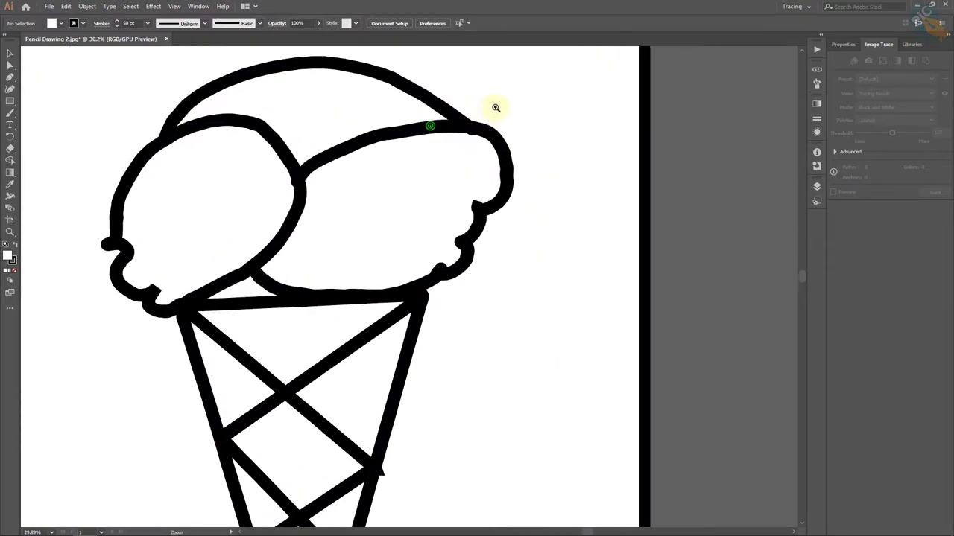
scroll(447, 100, down, 2)
drag(441, 324, 449, 270)
scroll(449, 270, down, 1)
scroll(442, 269, down, 1)
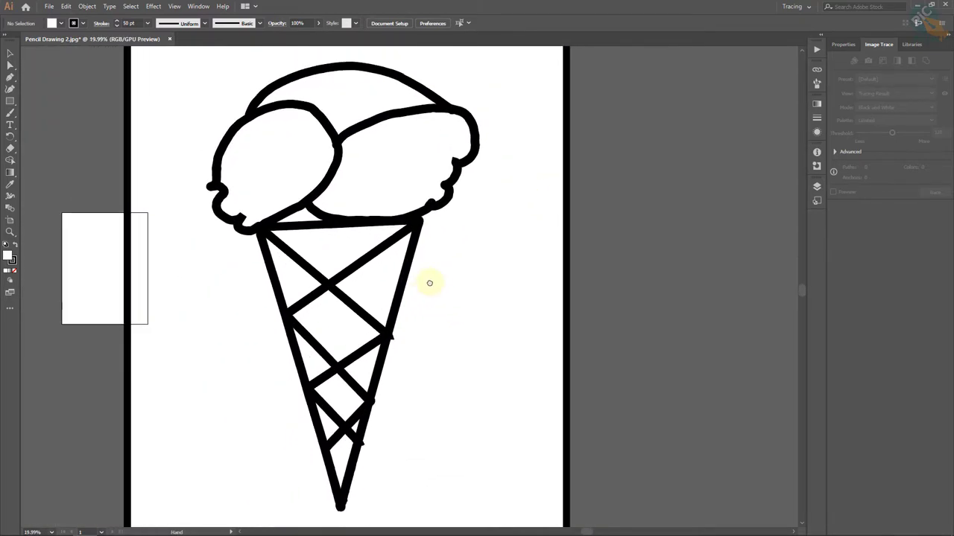
scroll(396, 215, up, 5)
scroll(396, 216, up, 4)
scroll(319, 255, up, 1)
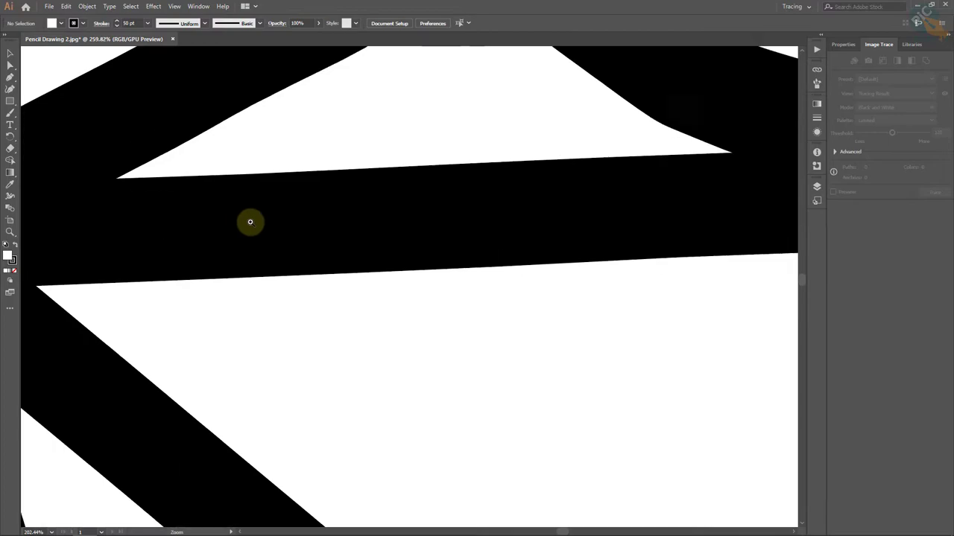
scroll(249, 221, up, 4)
scroll(379, 390, up, 1)
scroll(439, 256, down, 4)
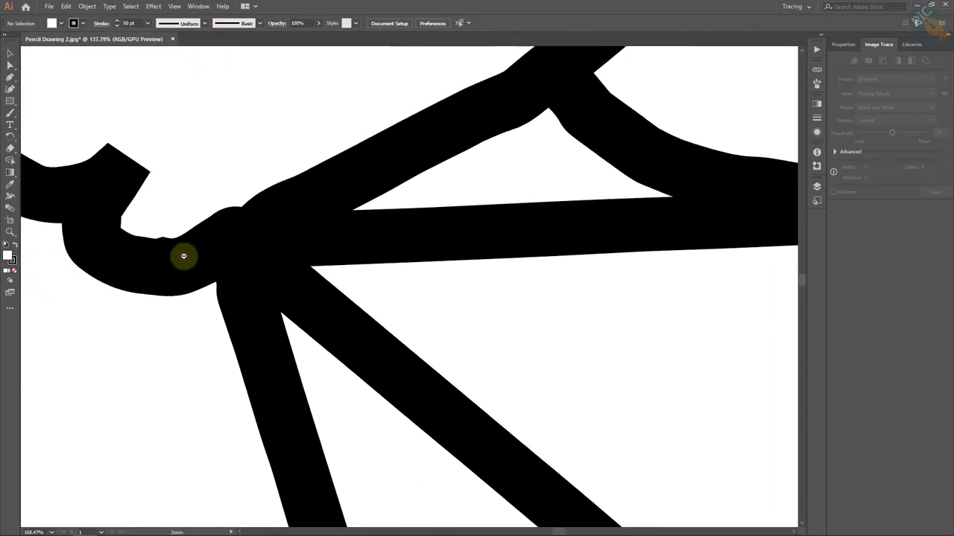
scroll(185, 255, down, 3)
scroll(176, 281, down, 1)
scroll(470, 277, down, 1)
scroll(487, 294, down, 1)
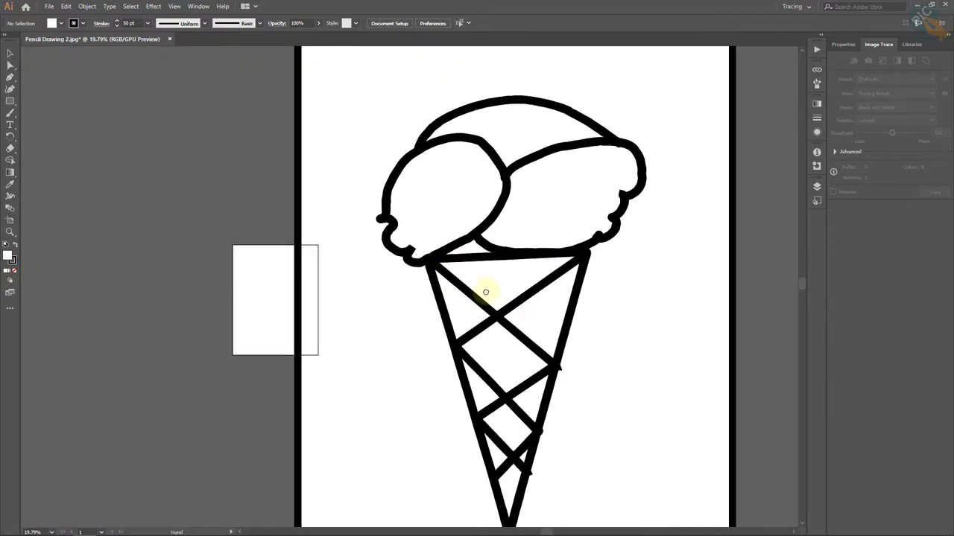
scroll(462, 286, right, 2)
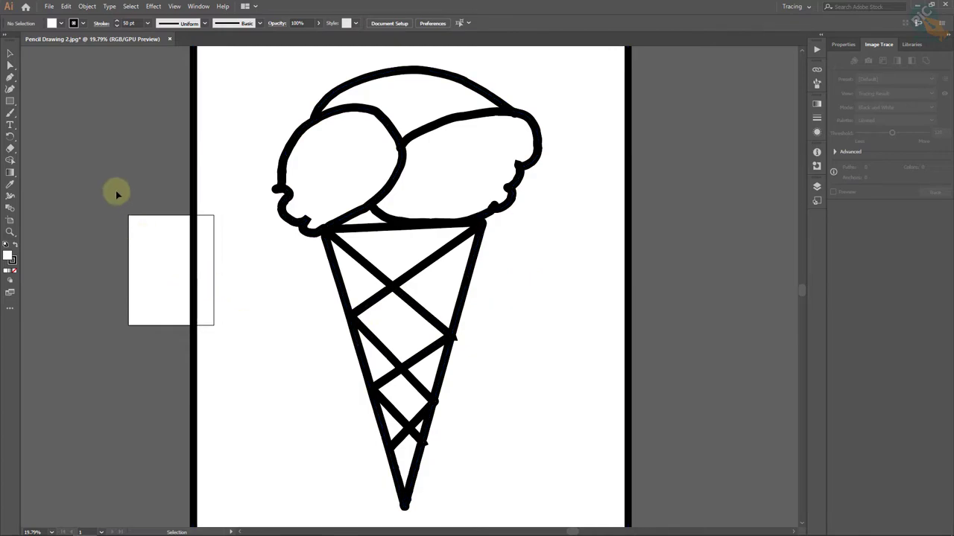
Step: Export the artwork as a JPEG named Pencil Drawing 3
click(48, 7)
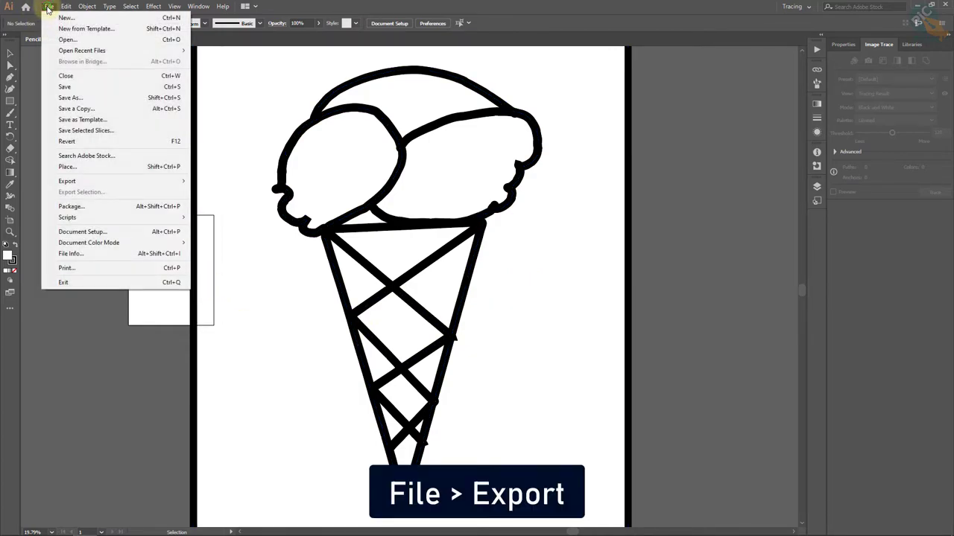
click(71, 185)
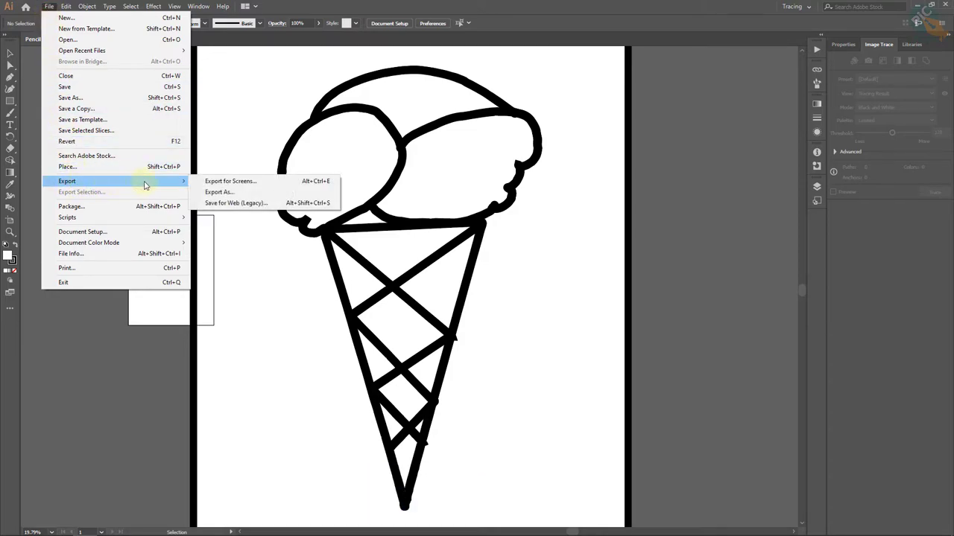
click(252, 195)
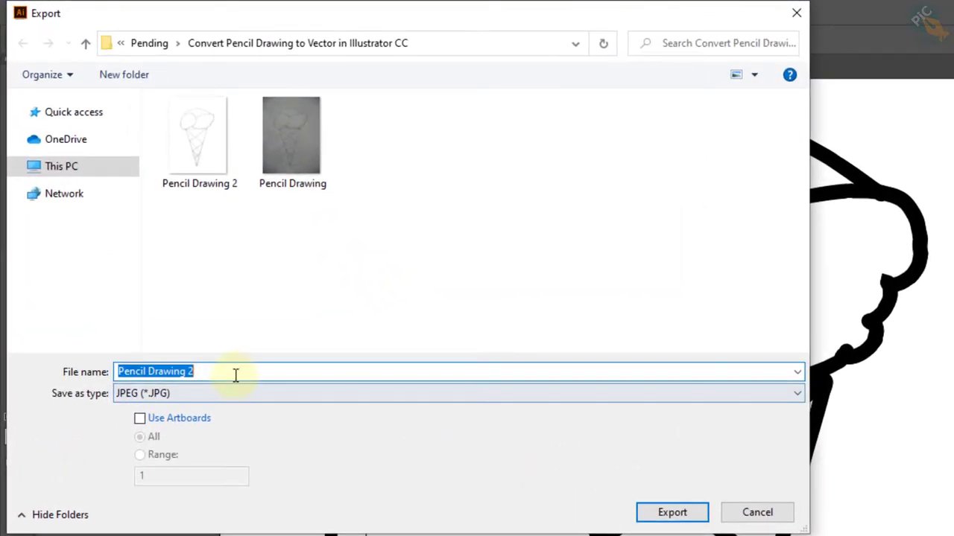
click(236, 372)
text(3)
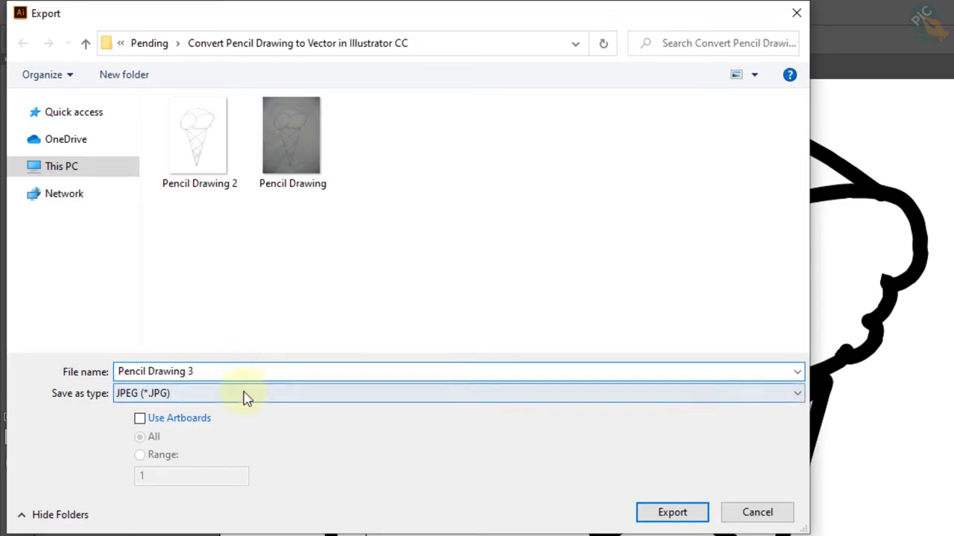
click(245, 395)
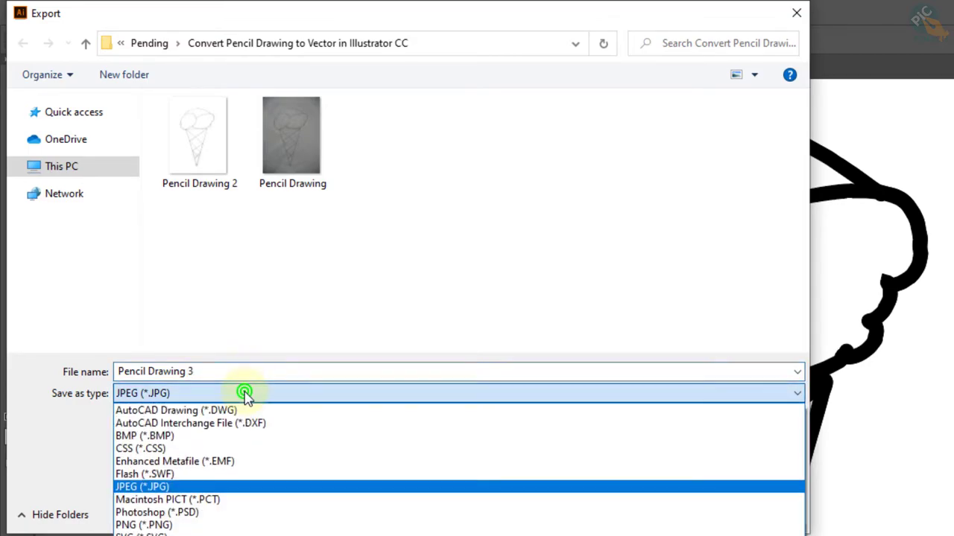
click(185, 489)
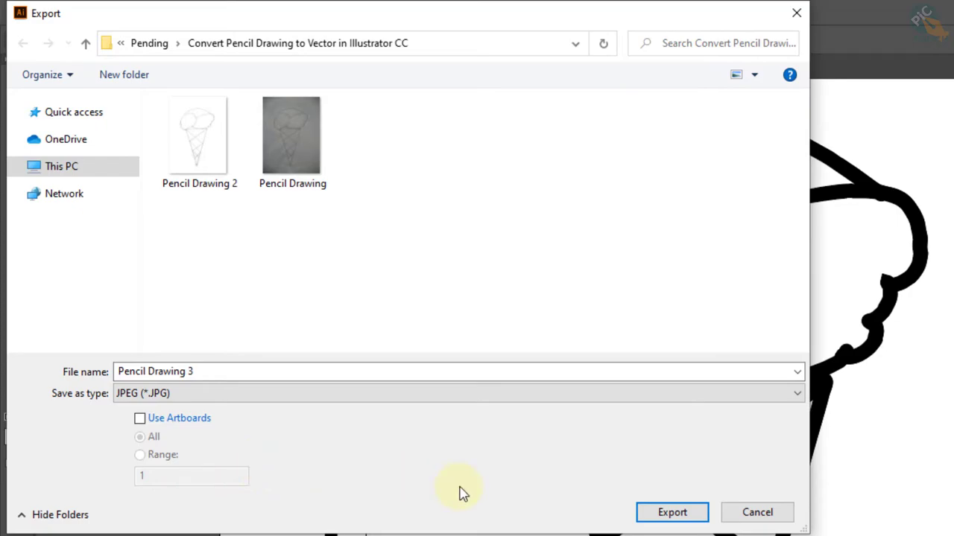
click(672, 513)
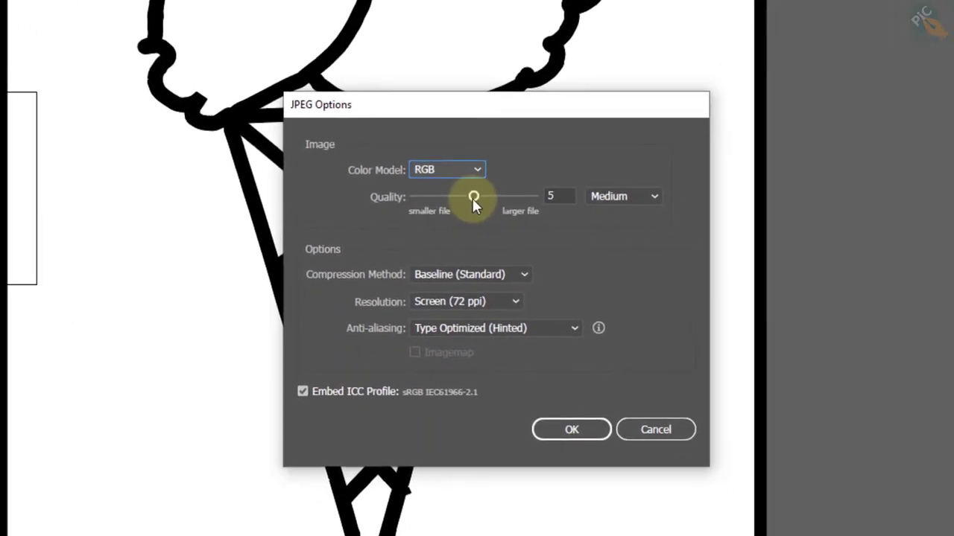
Step: Set JPEG options to quality 10 and High (300 ppi) resolution
drag(476, 196, 546, 197)
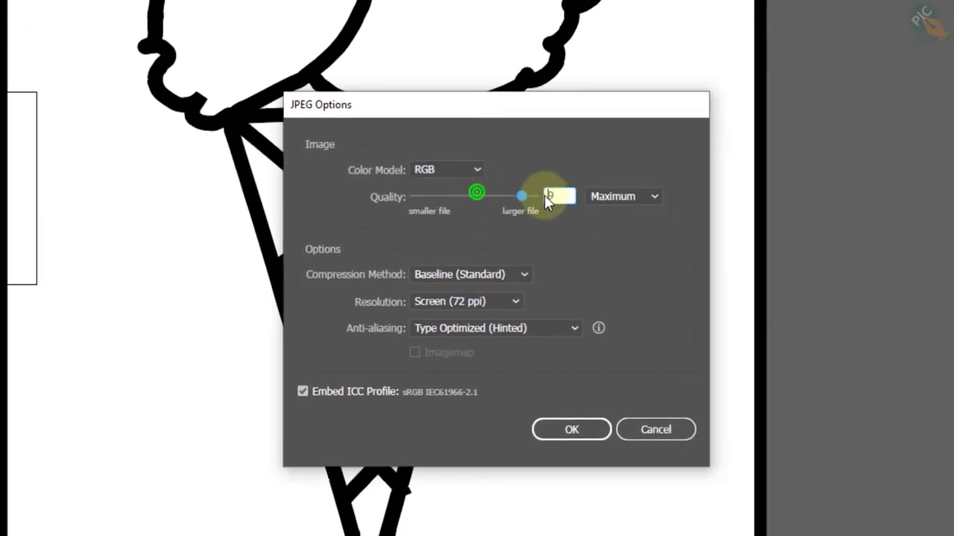
click(486, 302)
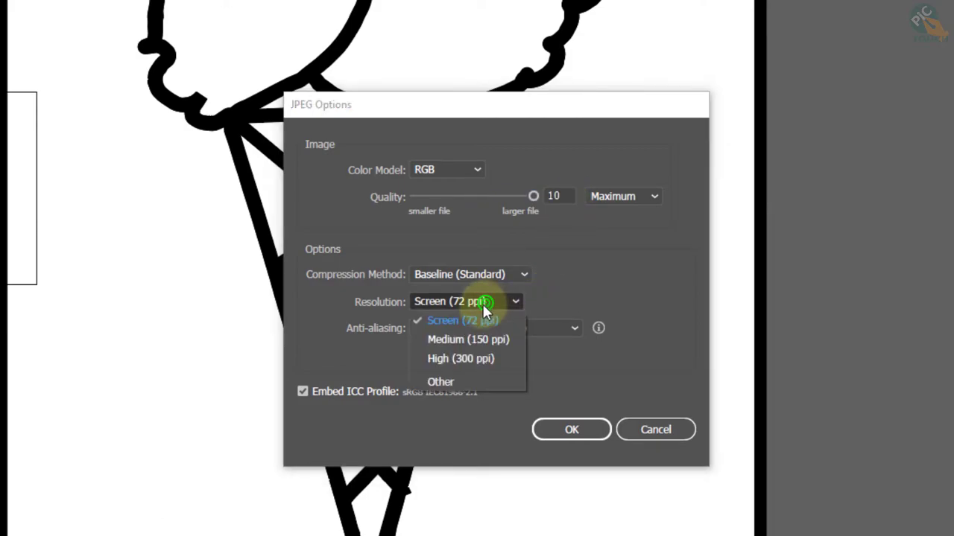
click(478, 359)
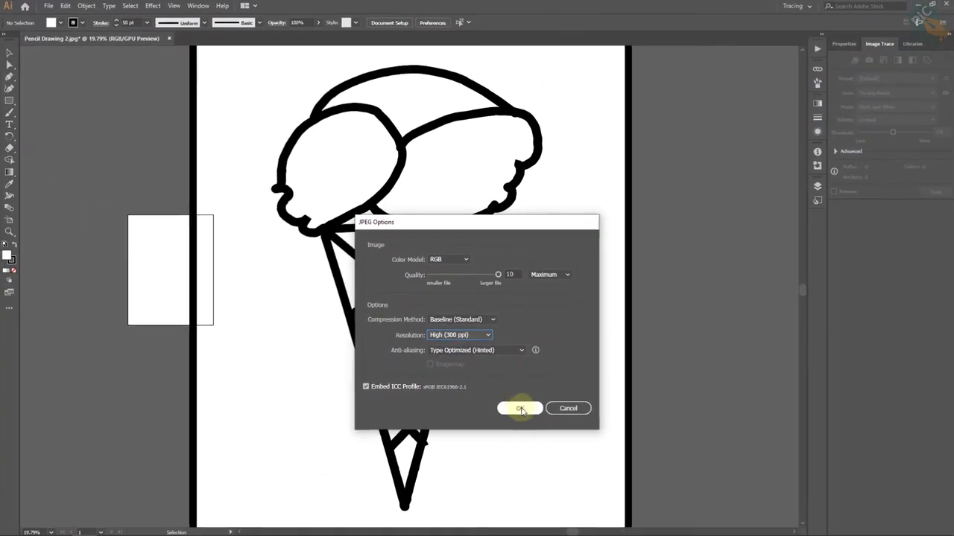
click(520, 408)
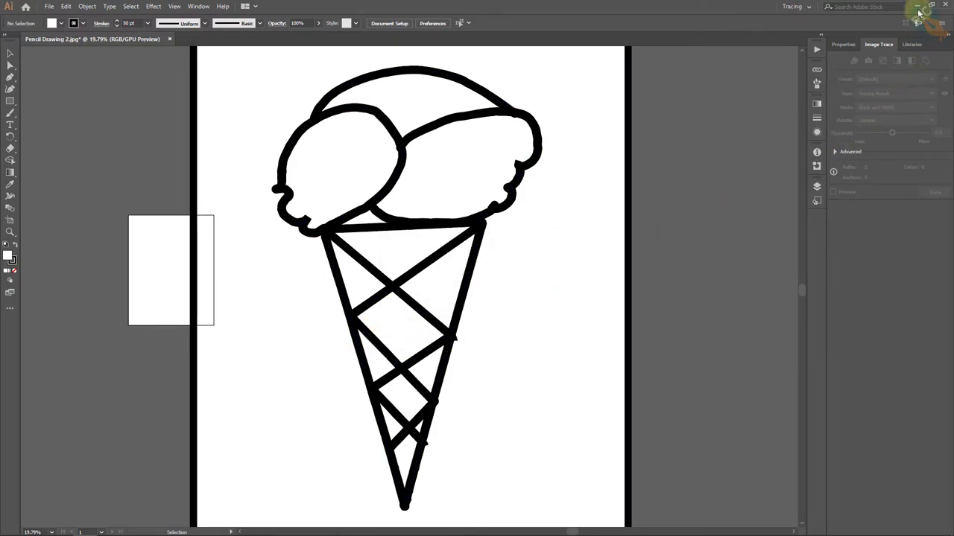
Step: Minimise Illustrator and drag Pencil Drawing 3.jpg from File Explorer onto Photoshop
click(918, 8)
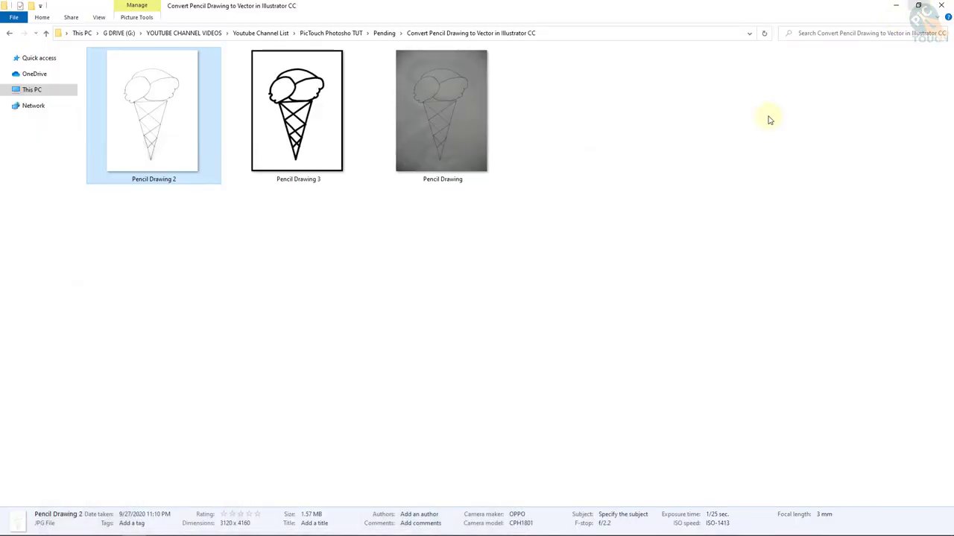
click(304, 100)
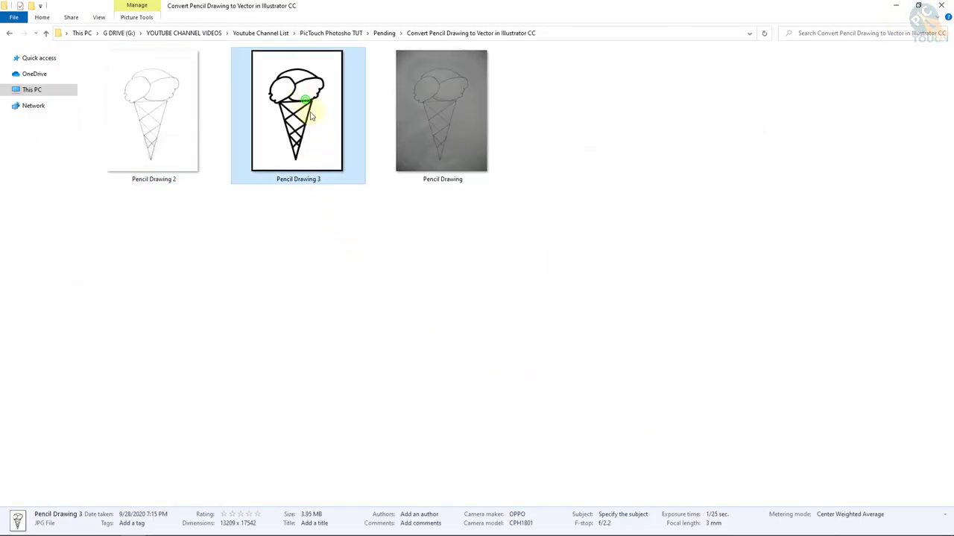
drag(297, 80, 220, 421)
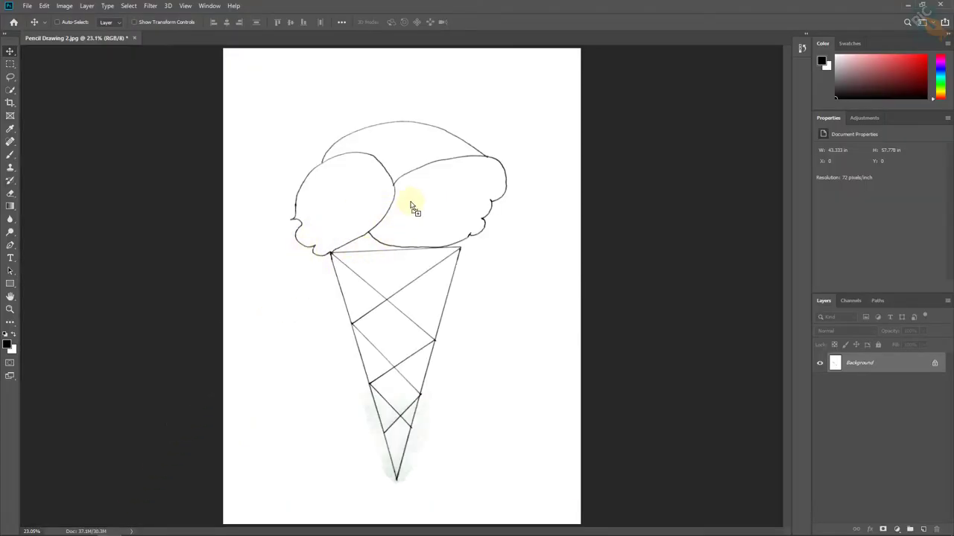
Step: Place Pencil Drawing 3 and scale it to about 93% so it fits inside the page
drag(410, 206, 411, 205)
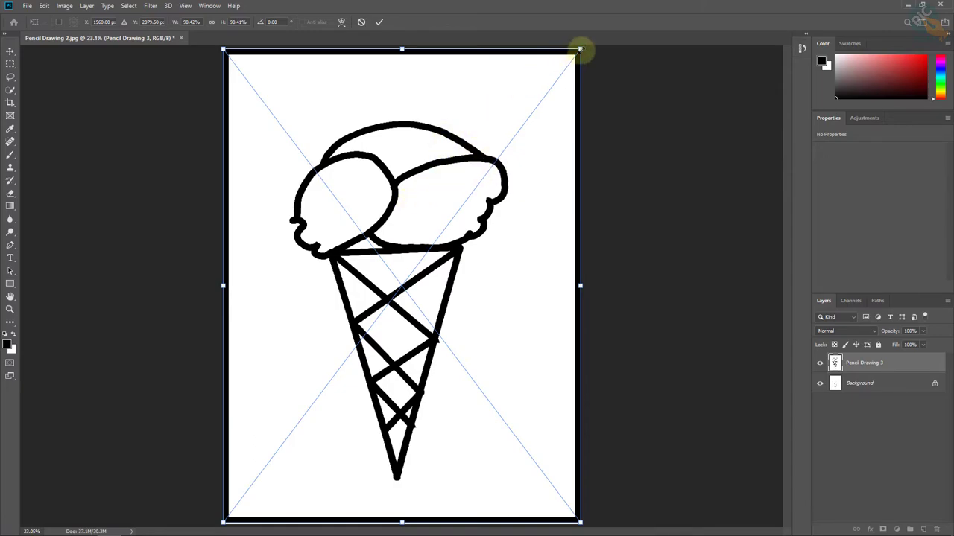
drag(580, 49, 558, 77)
drag(432, 219, 439, 213)
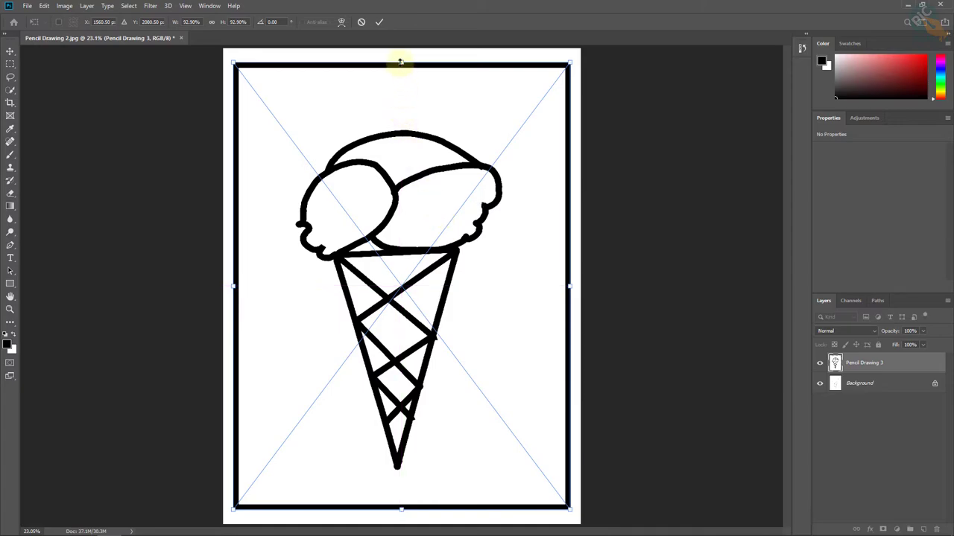
drag(400, 61, 398, 58)
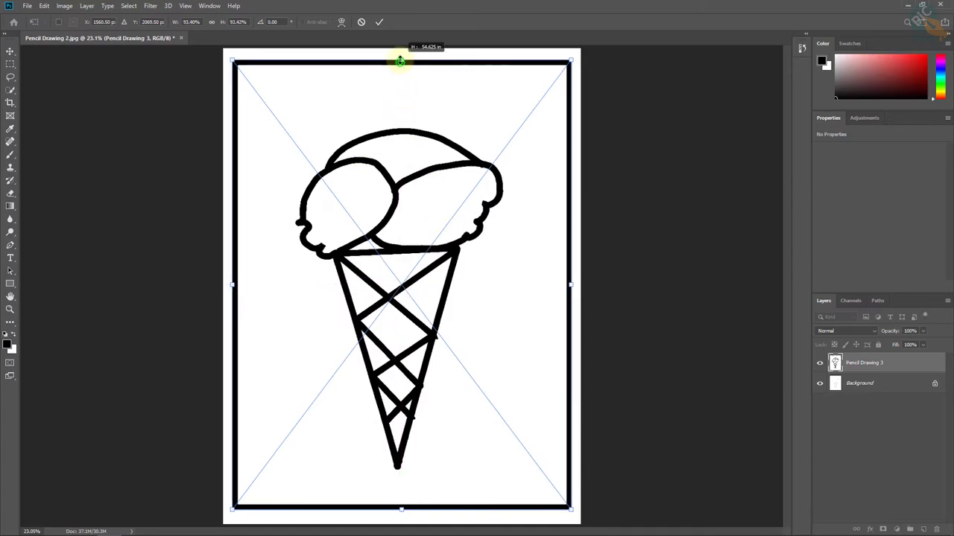
click(379, 24)
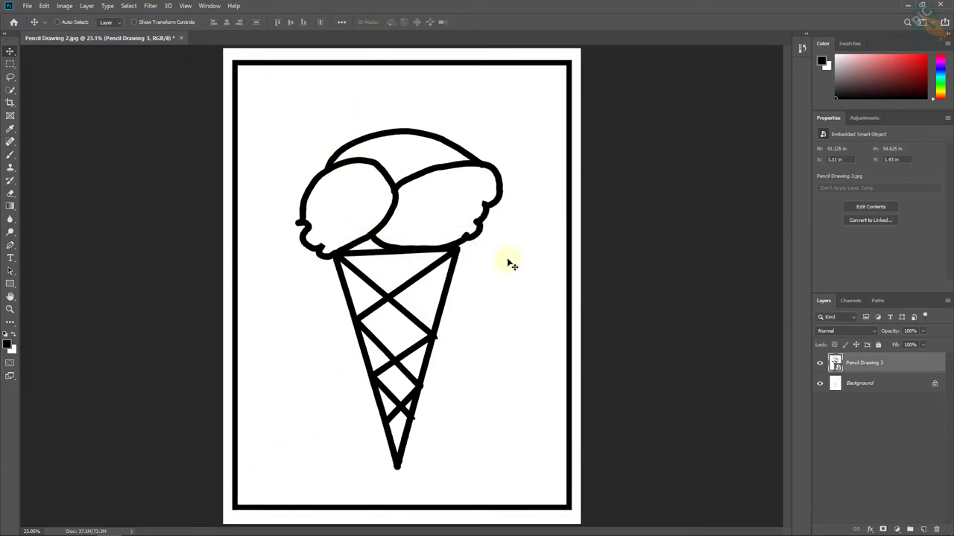
Step: Rasterize the Pencil Drawing 3 layer and erase its black border with a 174 px eraser
right_click(897, 364)
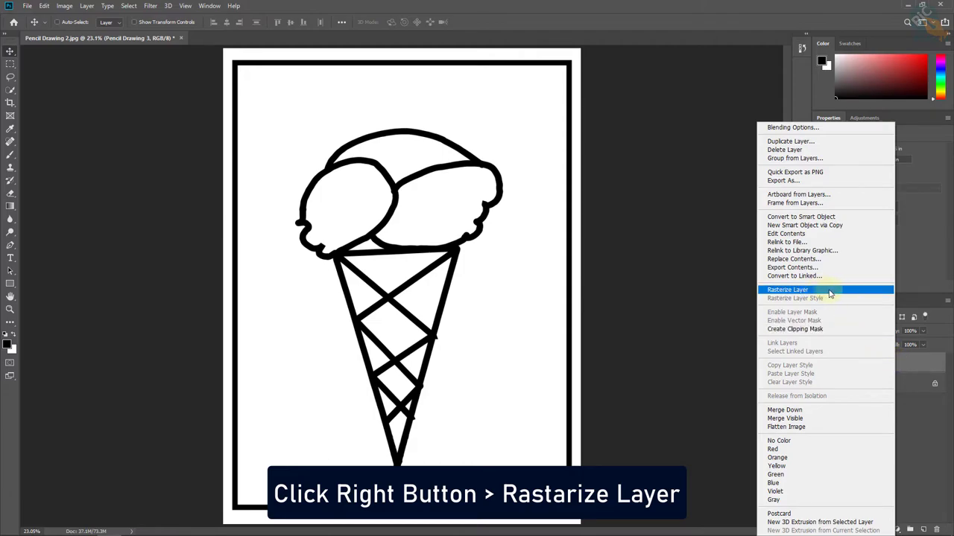
click(823, 293)
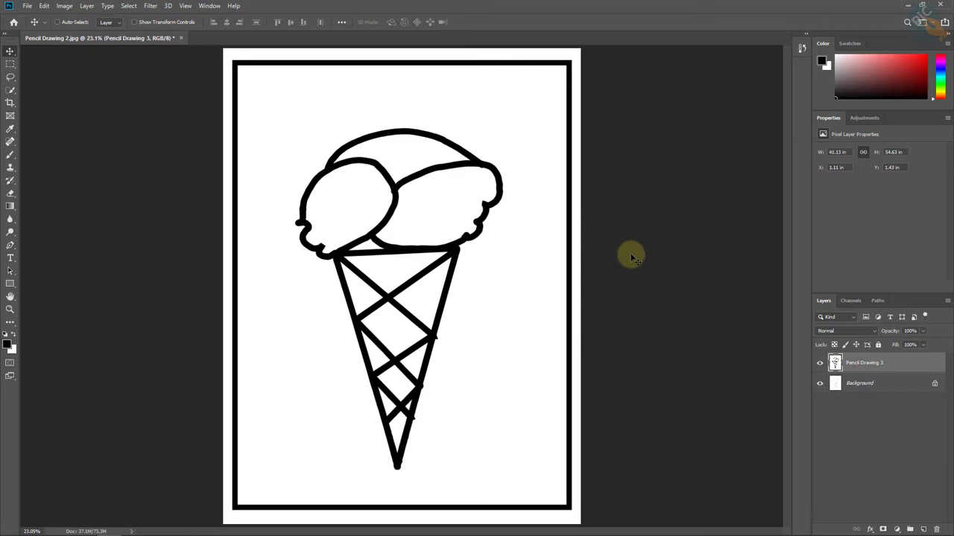
click(11, 193)
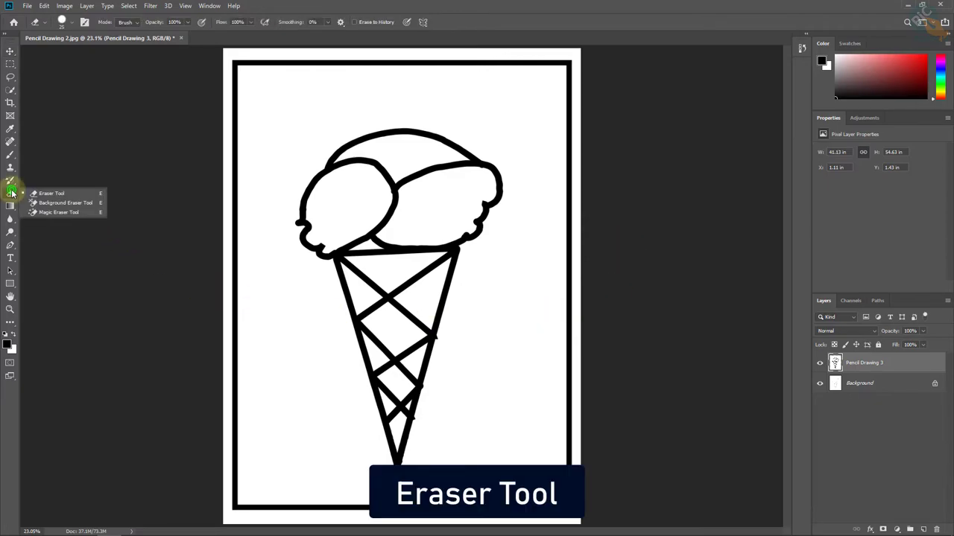
click(64, 194)
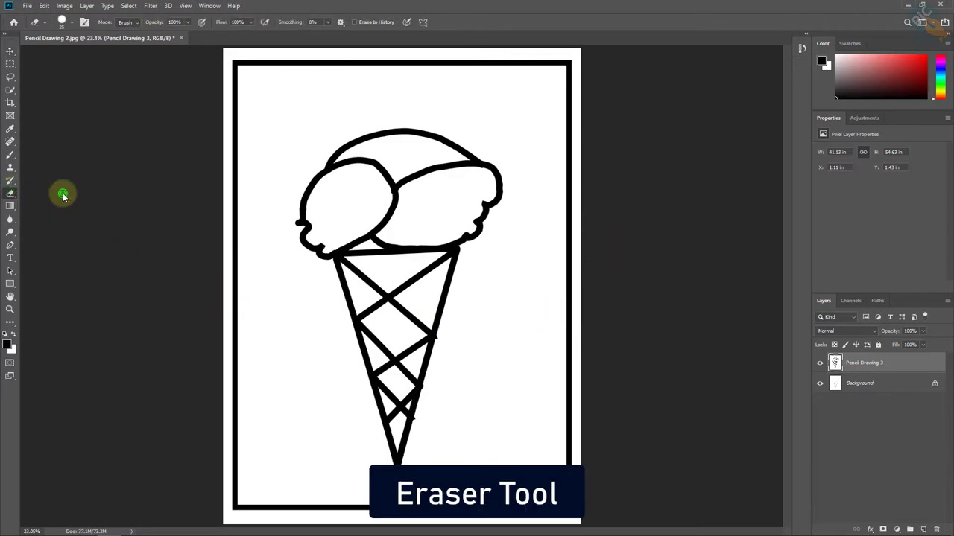
click(72, 21)
mouse_move(79, 60)
mouse_down()
mouse_move(186, 57)
mouse_move(227, 366)
mouse_move(228, 459)
mouse_move(291, 506)
mouse_move(442, 515)
mouse_move(590, 462)
mouse_move(573, 90)
mouse_move(469, 59)
mouse_move(245, 59)
mouse_move(127, 100)
mouse_move(143, 246)
mouse_up()
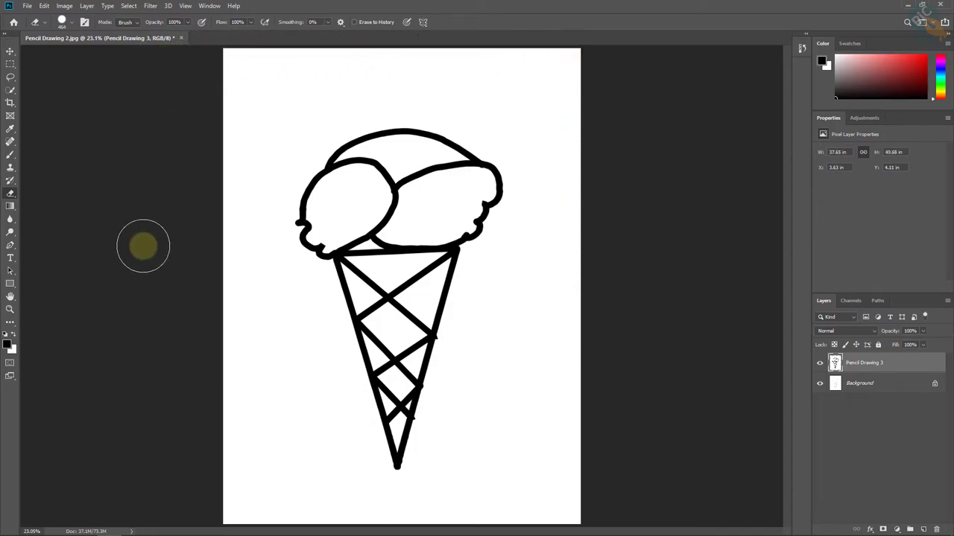
click(11, 51)
Step: Zoom in closely on the cone's tip and right edge, with the Pen Tool selected
drag(448, 377, 512, 339)
scroll(421, 268, up, 2)
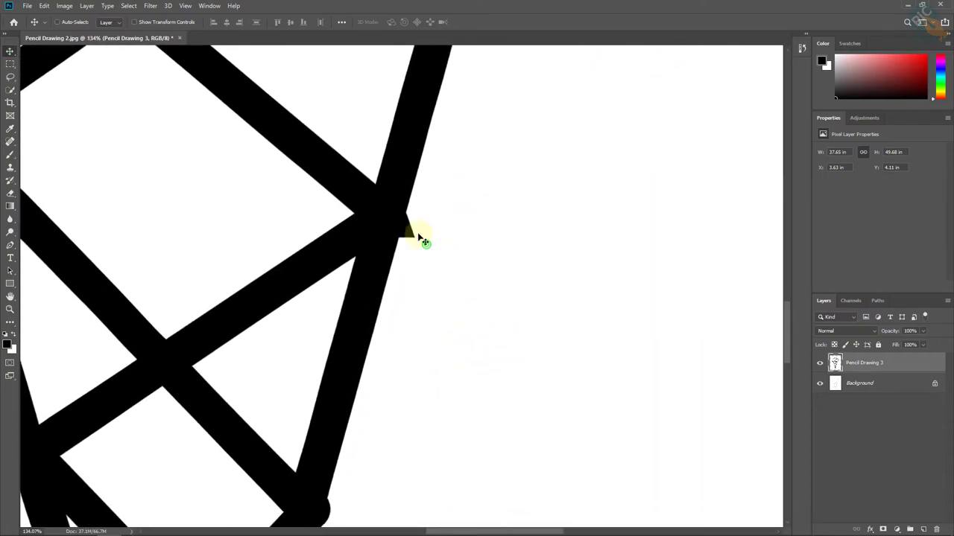
scroll(373, 324, down, 5)
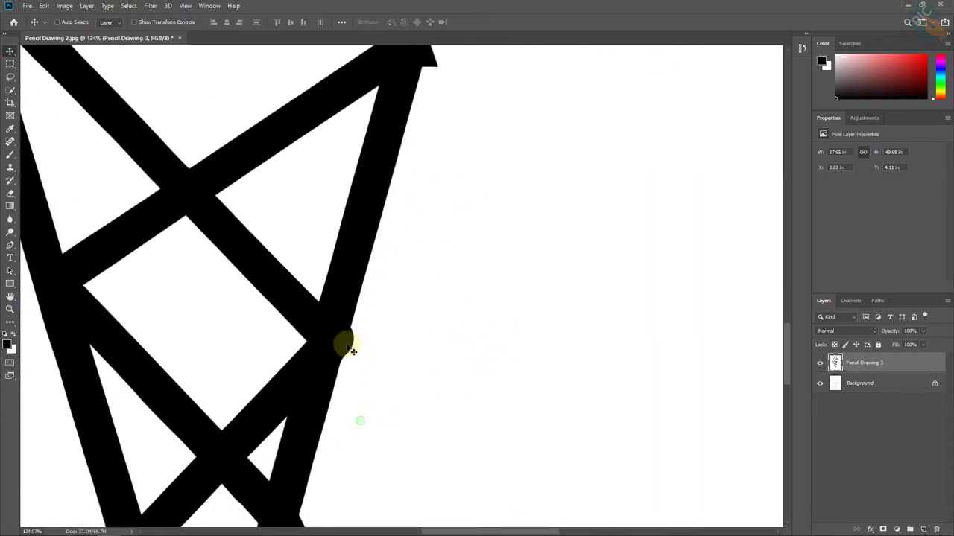
drag(365, 246, 367, 302)
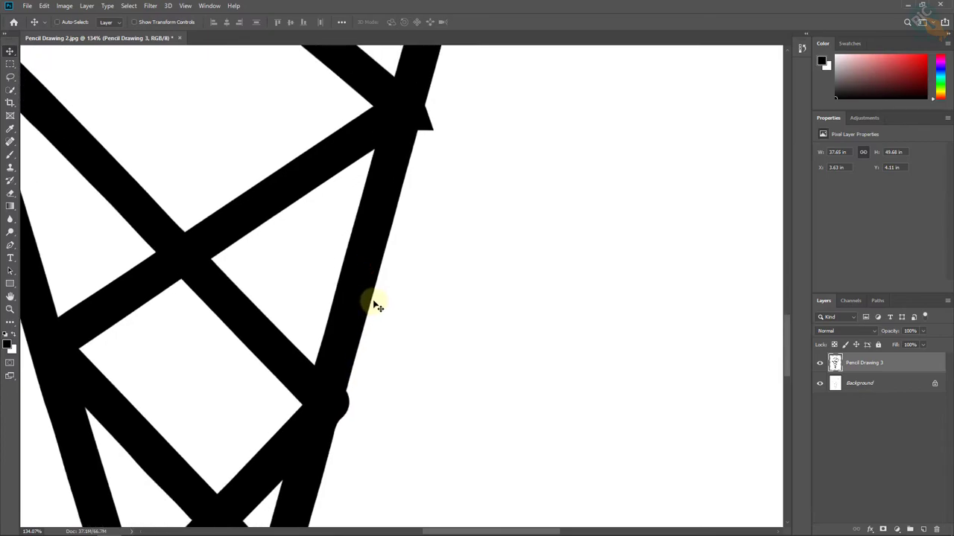
click(11, 246)
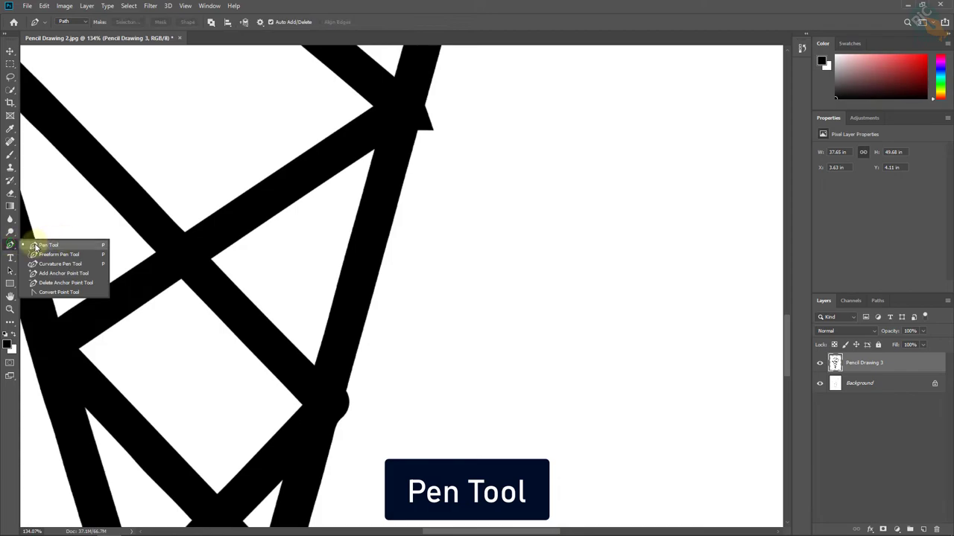
click(59, 250)
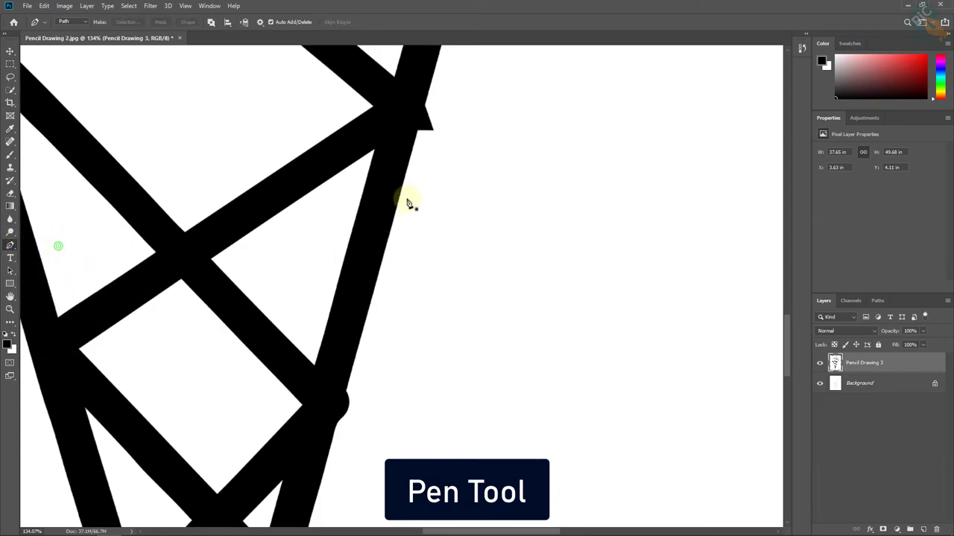
scroll(418, 202, down, 2)
scroll(417, 202, down, 3)
scroll(406, 199, down, 1)
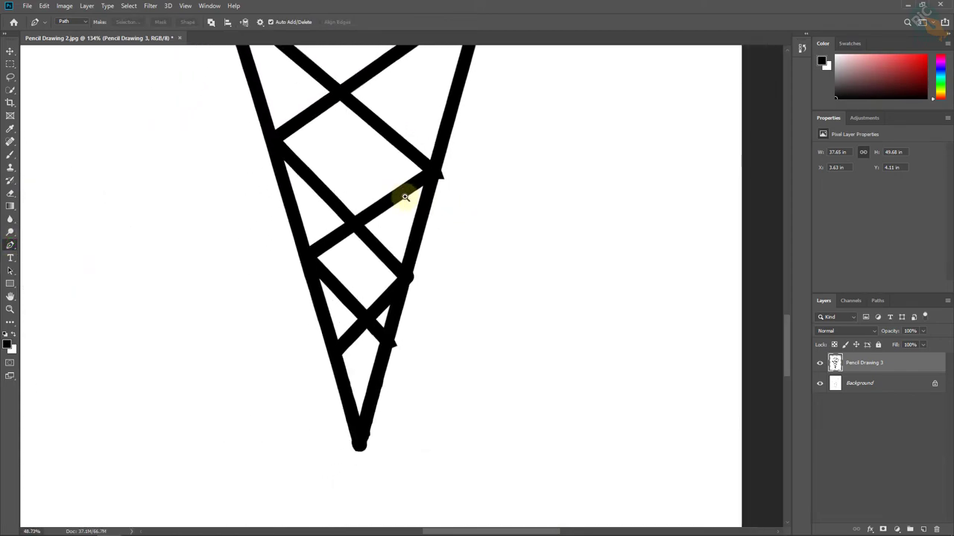
click(380, 424)
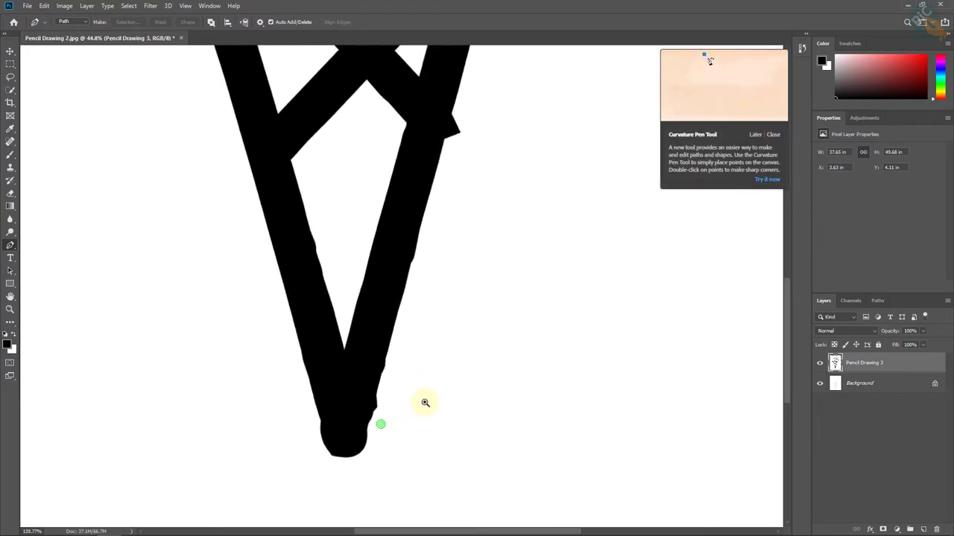
drag(425, 403, 451, 385)
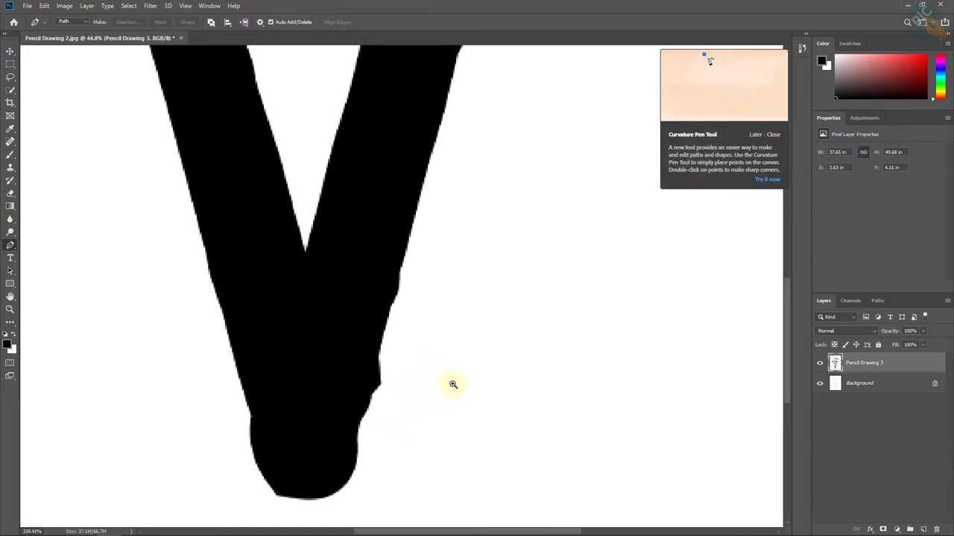
Step: Draw a pen path from the cone tip looping around the stray marks on the right edge
click(358, 432)
scroll(439, 138, down, 5)
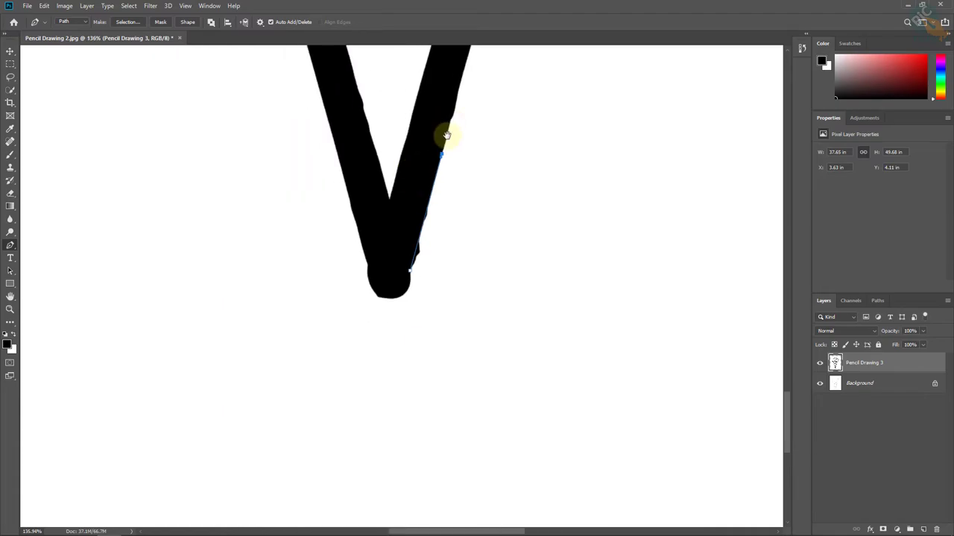
scroll(453, 161, up, 5)
scroll(453, 155, down, 3)
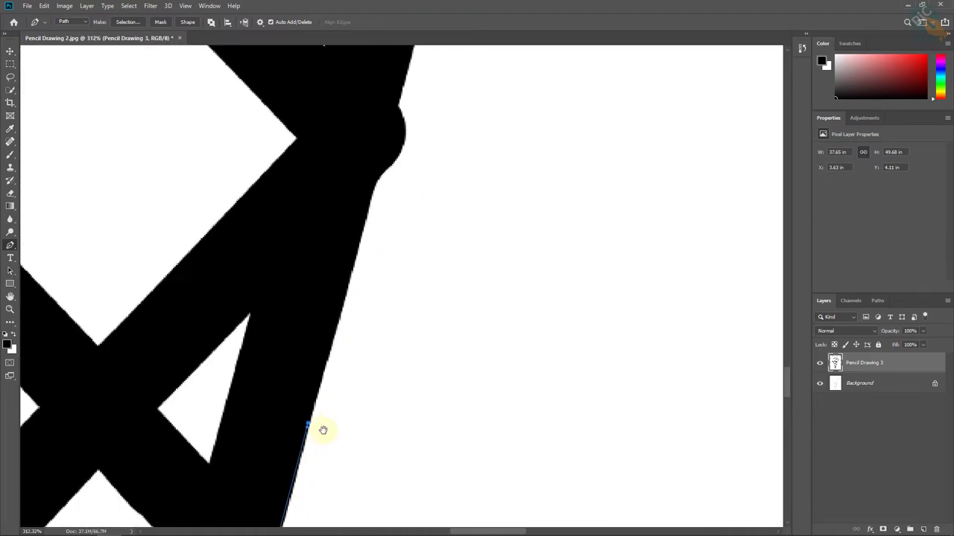
scroll(398, 179, up, 3)
scroll(382, 197, down, 3)
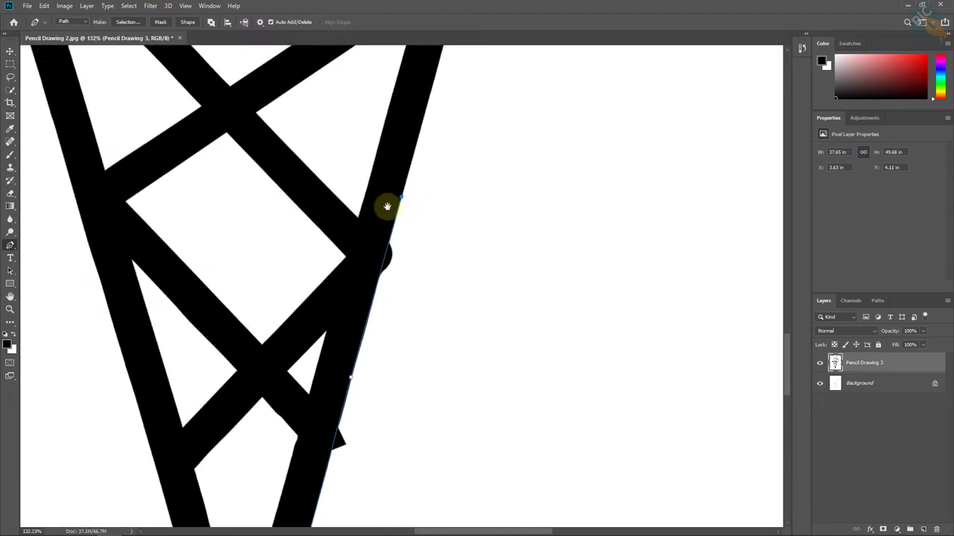
scroll(386, 207, up, 1)
scroll(390, 221, up, 1)
scroll(400, 225, down, 3)
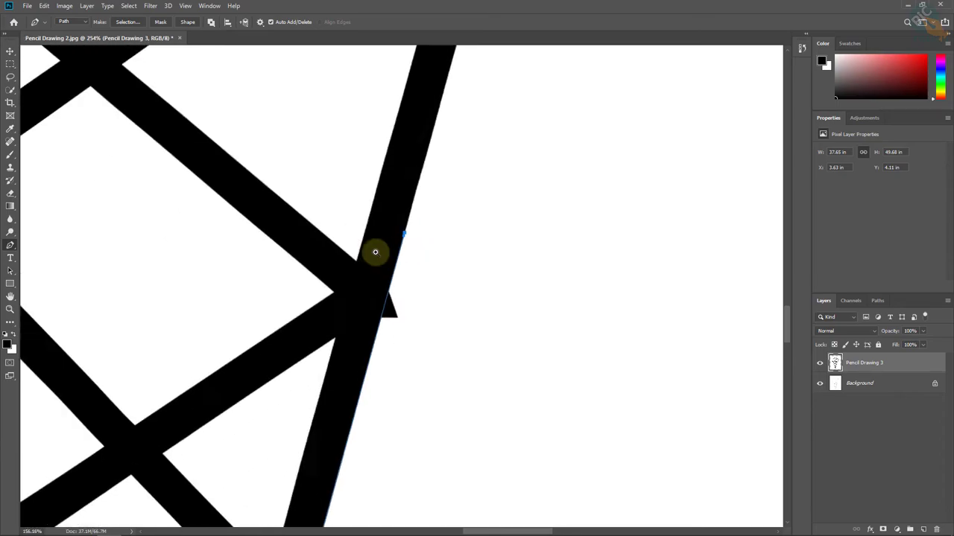
scroll(440, 236, down, 3)
scroll(409, 380, down, 3)
drag(409, 380, 417, 271)
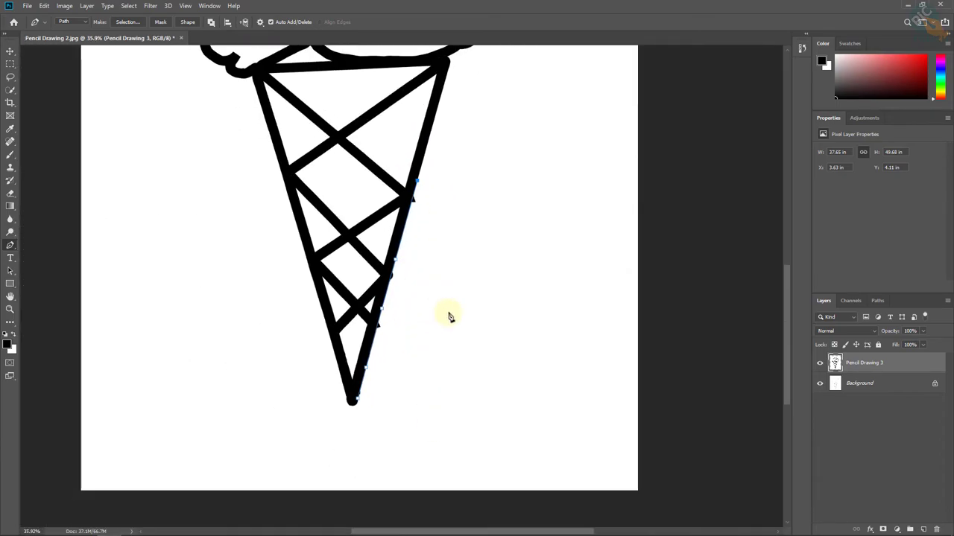
drag(406, 418, 377, 431)
scroll(362, 426, up, 2)
scroll(361, 427, up, 3)
scroll(363, 364, up, 2)
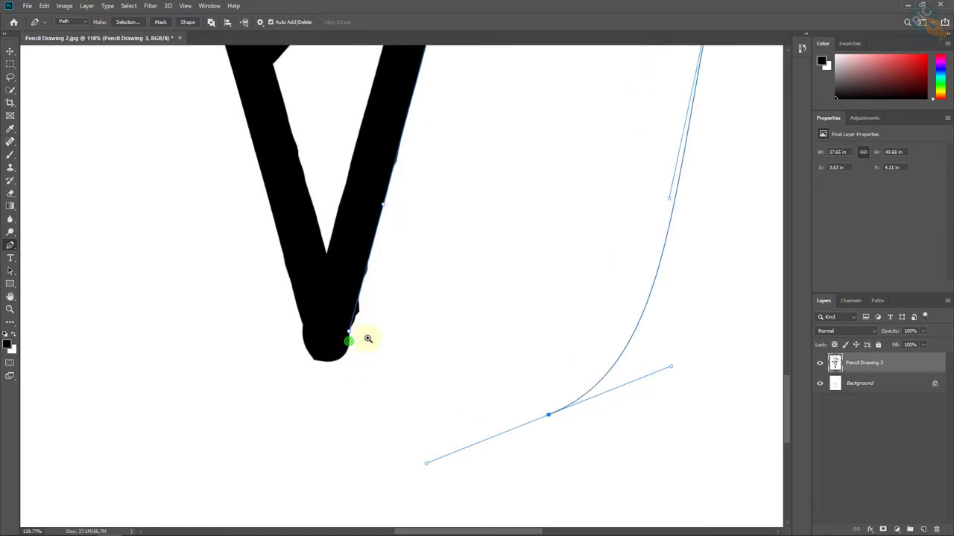
scroll(366, 336, up, 1)
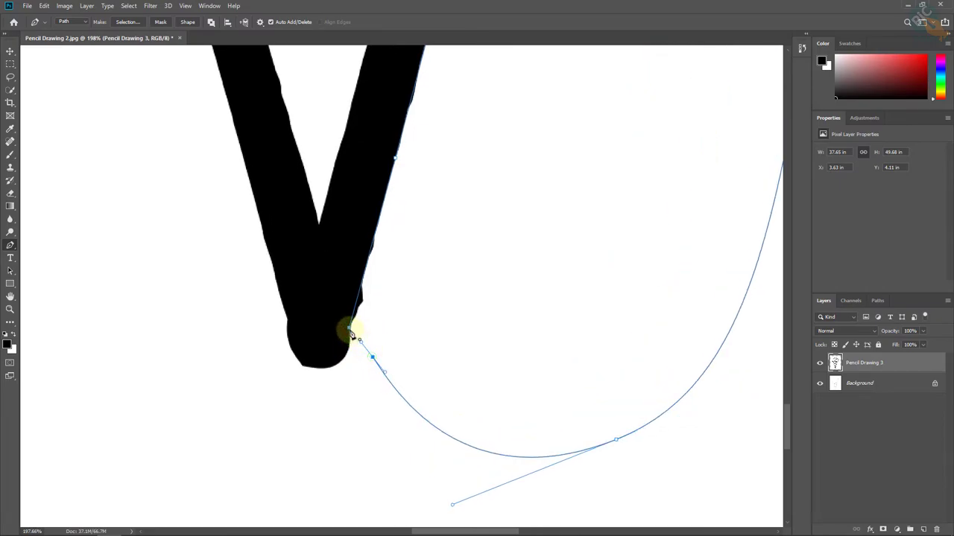
scroll(414, 346, down, 3)
scroll(462, 268, down, 2)
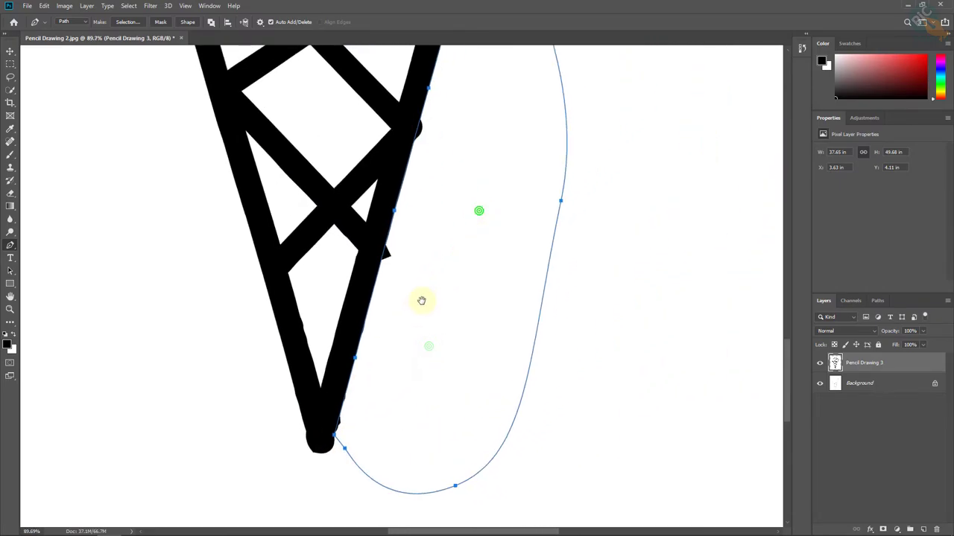
mouse_move(422, 298)
mouse_down()
mouse_move(430, 273)
mouse_move(378, 321)
mouse_up()
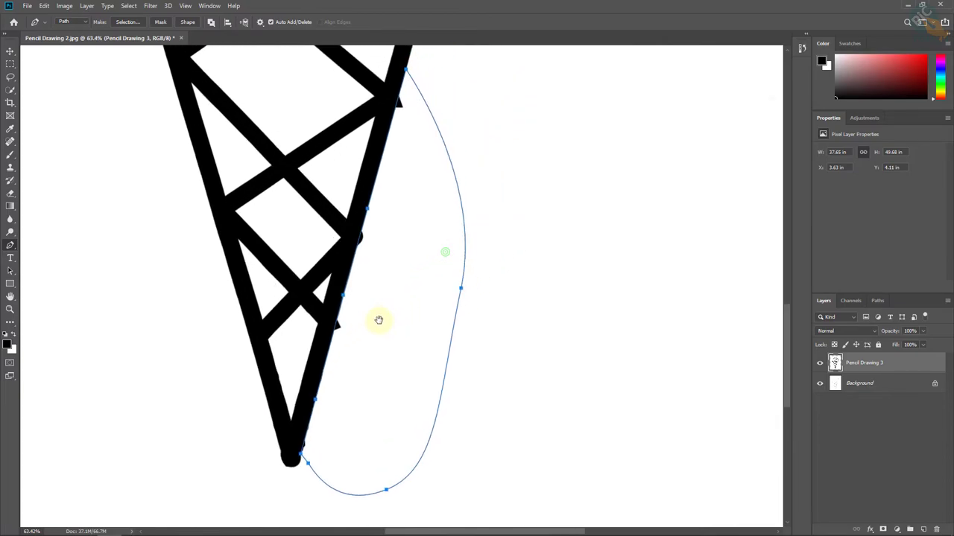
Step: Turn the path into a selection and delete the stray edge pixels inside it
key(ctrl+Return)
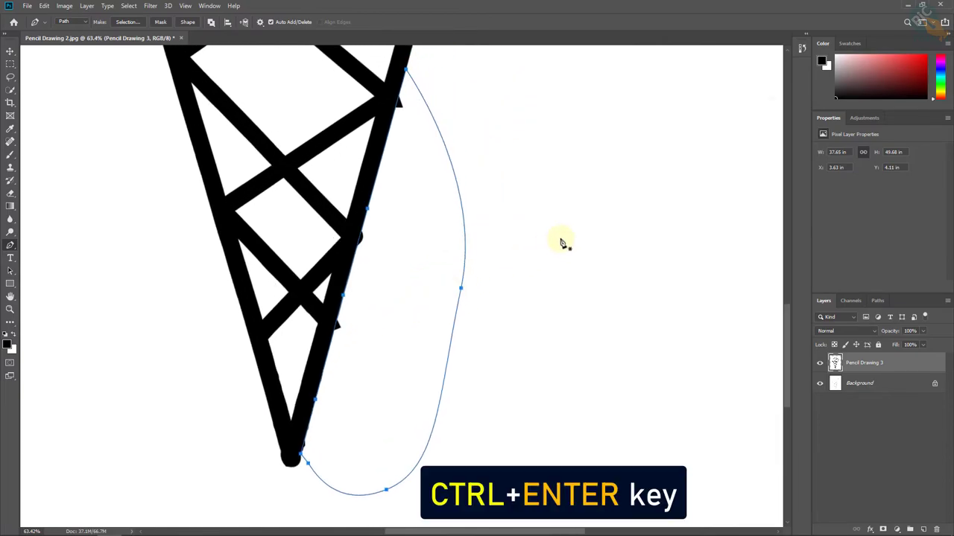
key(ctrl+Return)
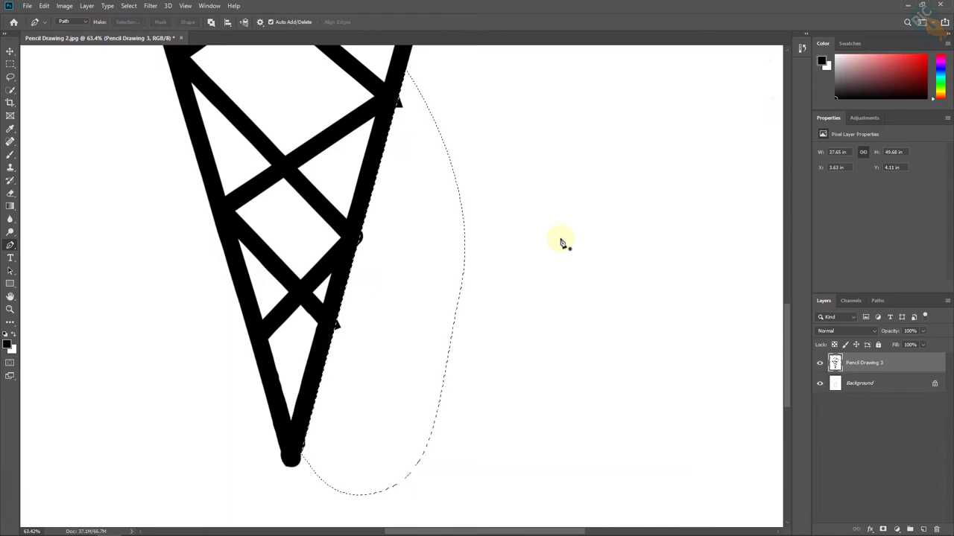
key(Delete)
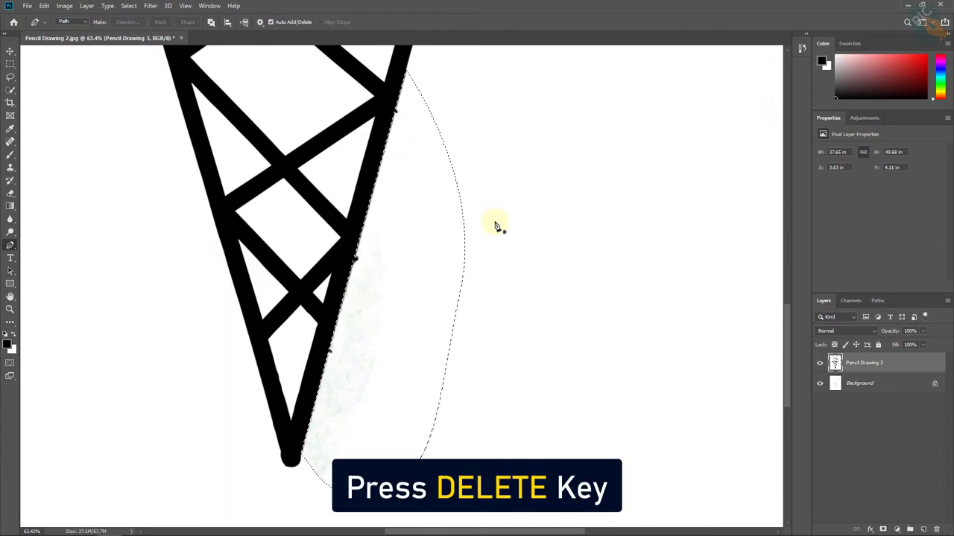
click(10, 50)
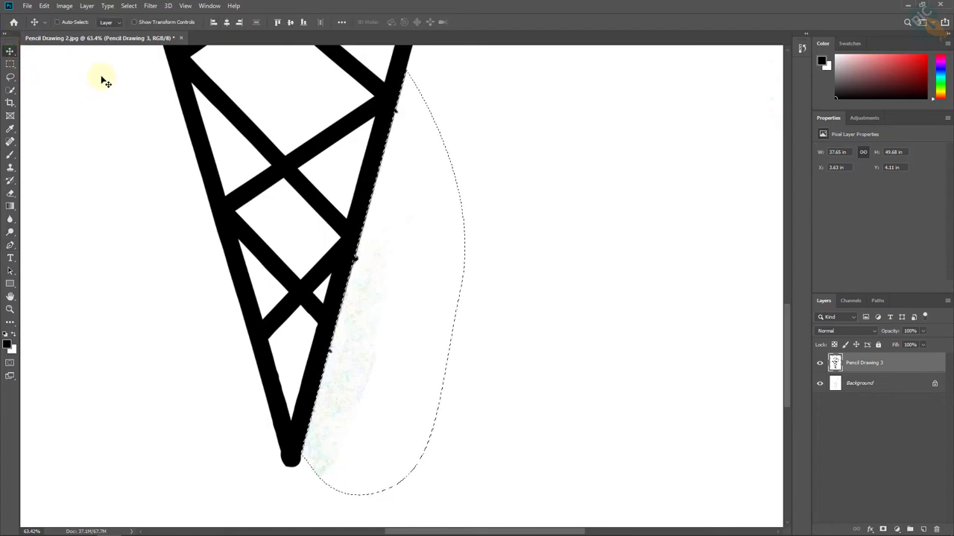
Step: Deselect, hide the Background layer, and add a Solid Color fill layer above it
click(128, 7)
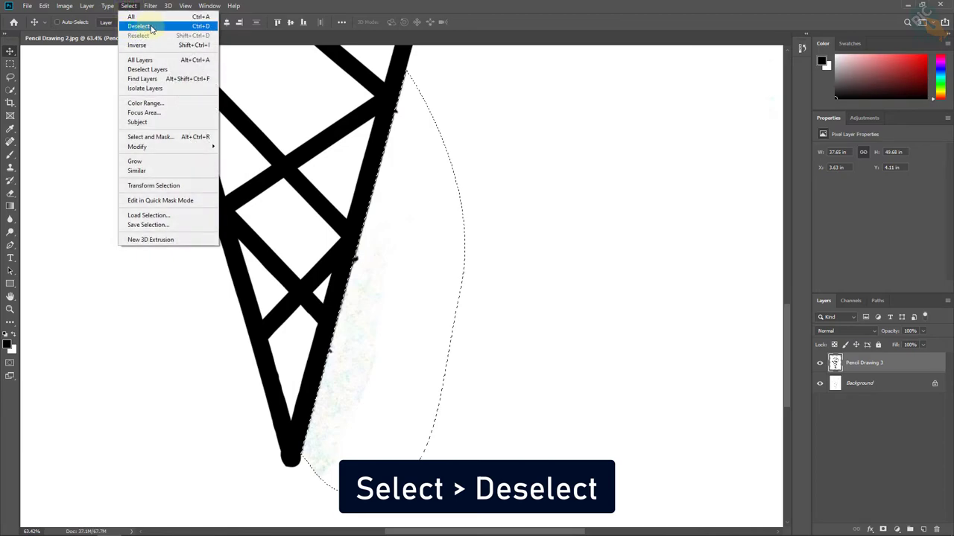
click(152, 28)
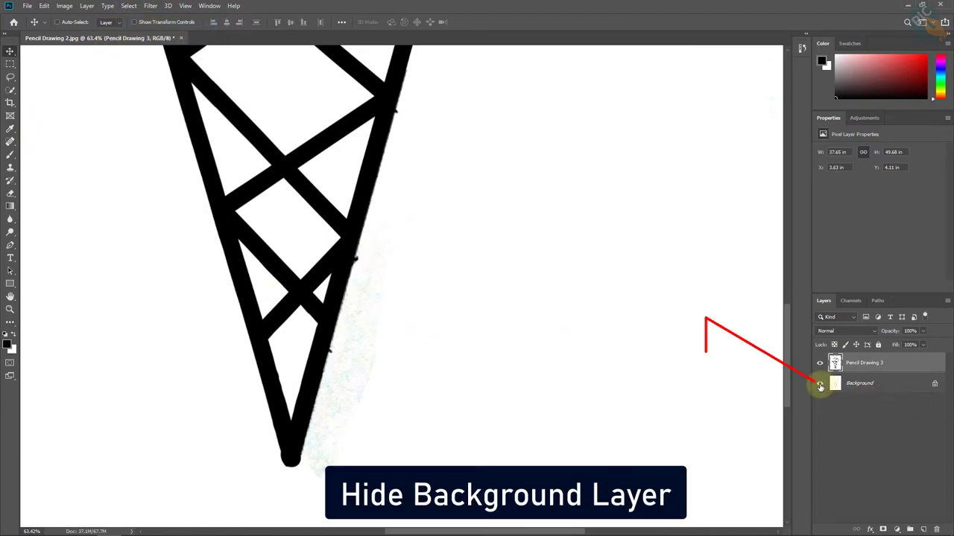
click(819, 383)
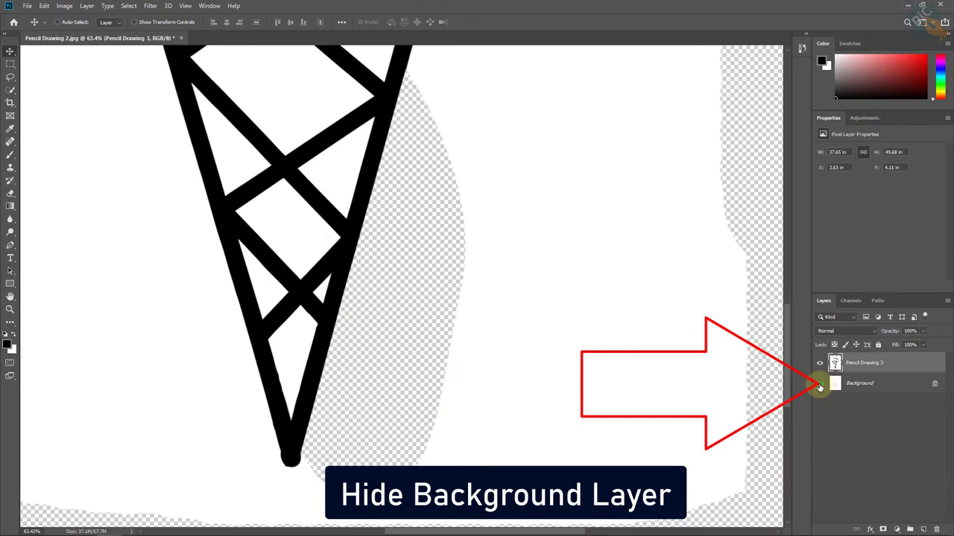
click(865, 383)
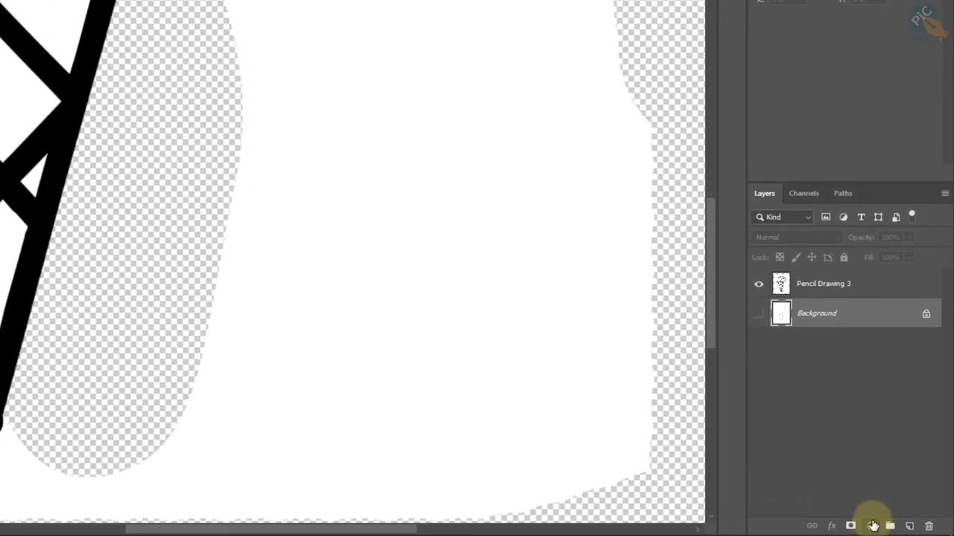
click(873, 526)
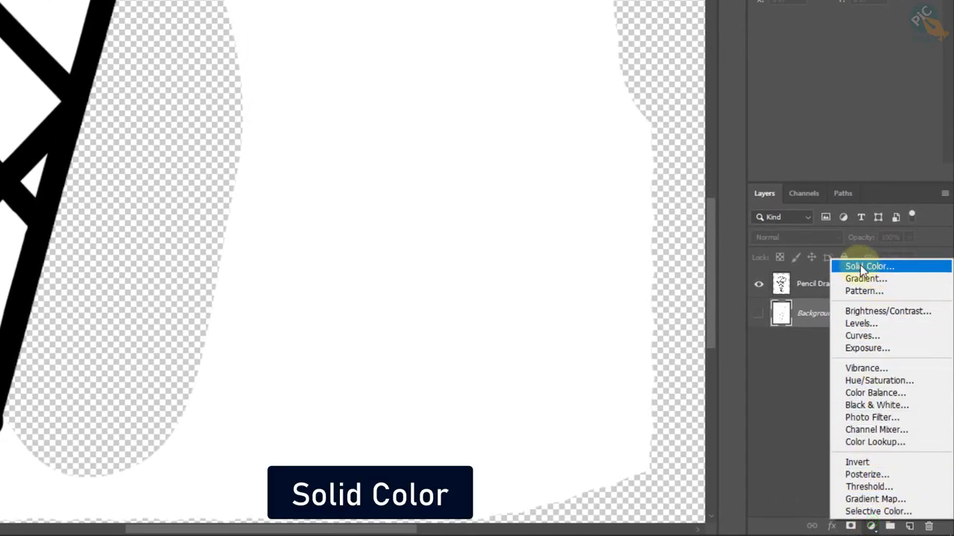
click(902, 269)
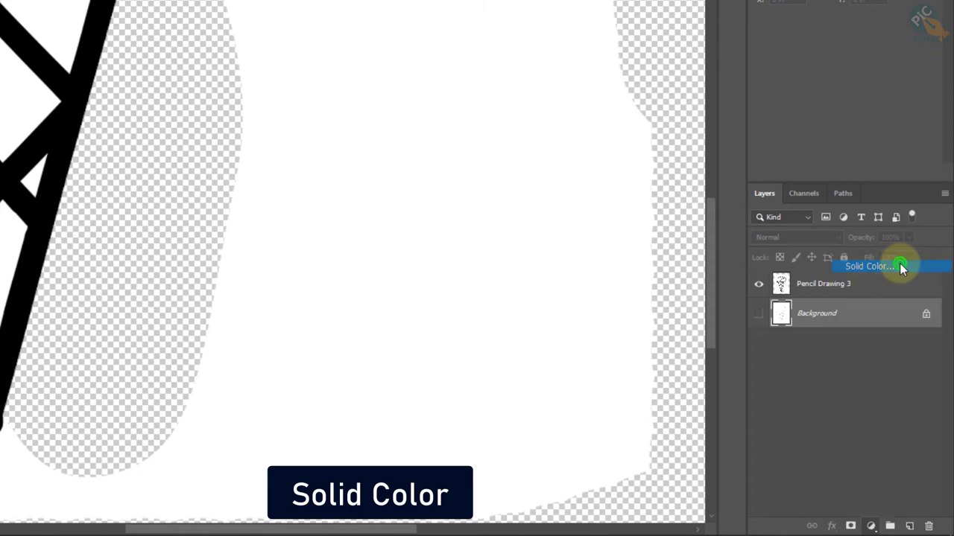
Step: Set the Color Fill 1 layer to white (ffffff) and fit the drawing in the window
text(ffffff)
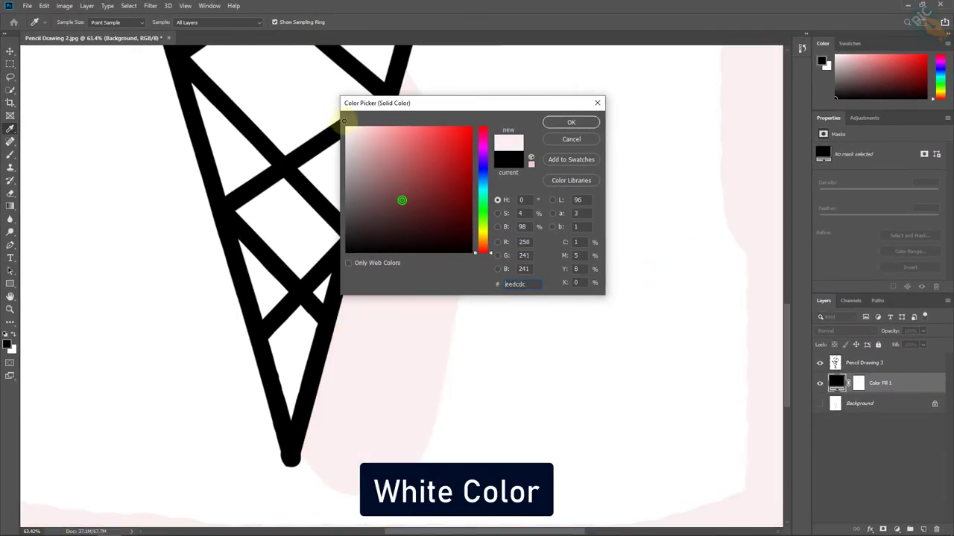
drag(421, 112, 572, 133)
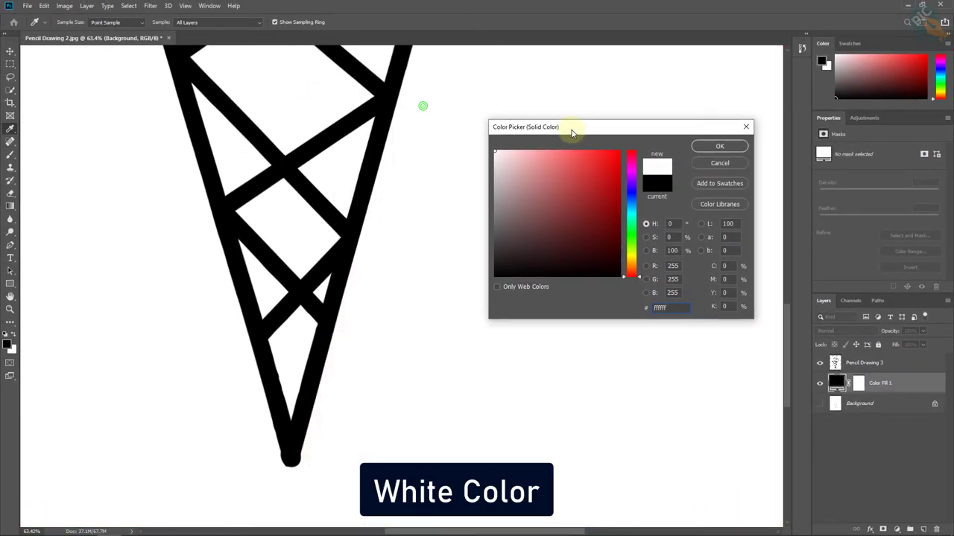
click(721, 146)
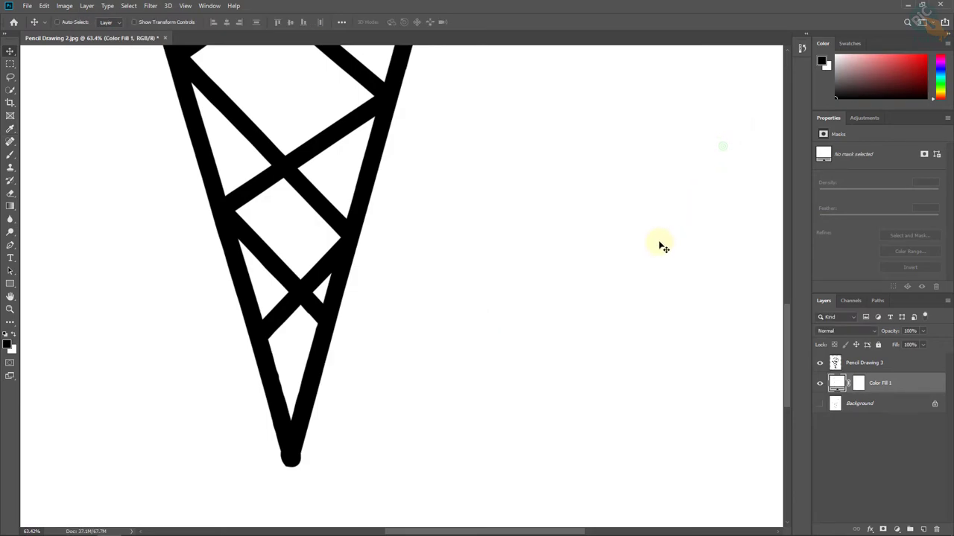
key(ctrl+0)
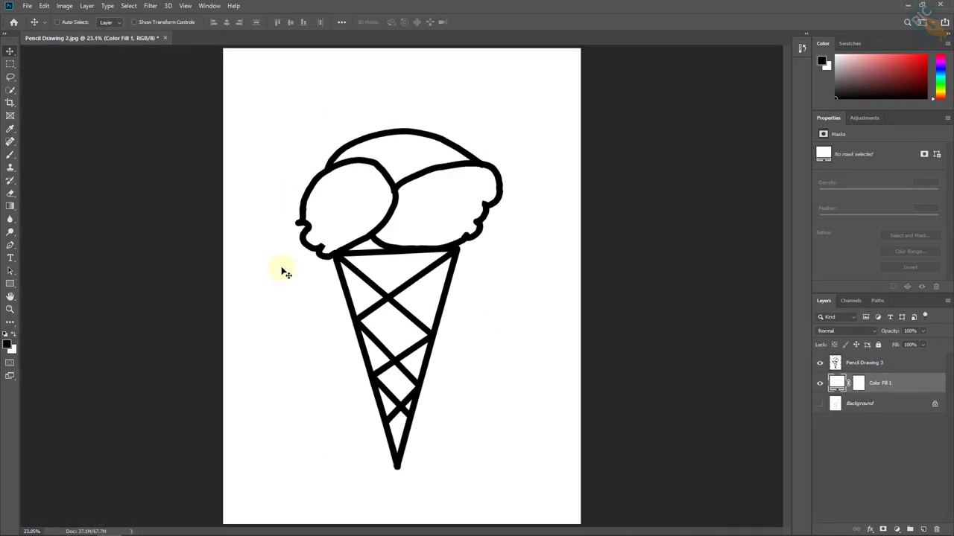
scroll(439, 261, up, 2)
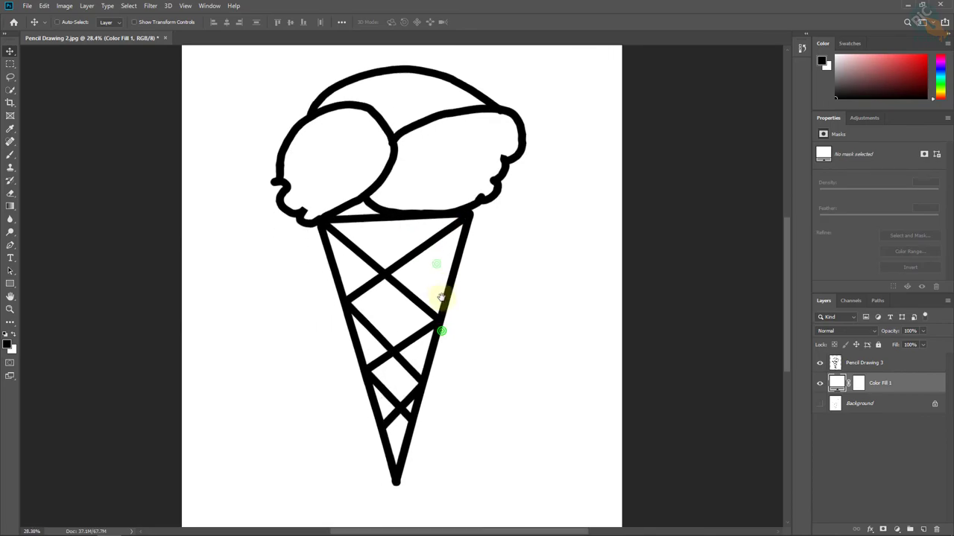
scroll(442, 287, up, 1)
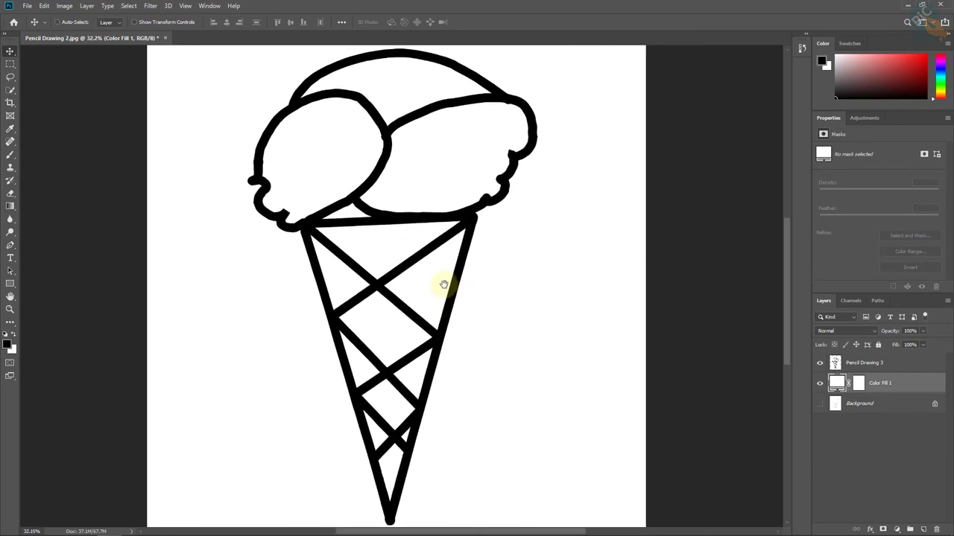
click(882, 364)
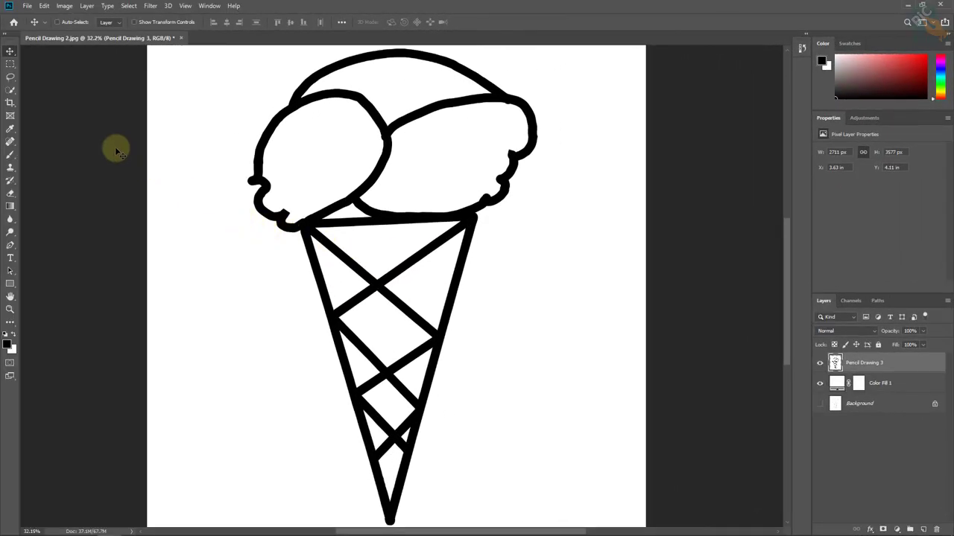
Step: Duplicate Pencil Drawing 3 as 'Pencil Drawing 3 copy' and show the Swatches panel
click(87, 7)
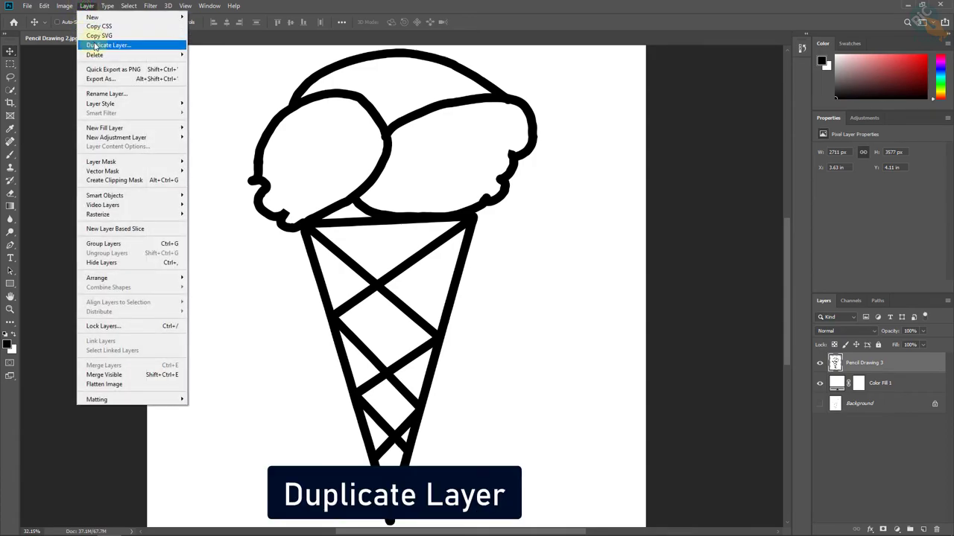
click(130, 46)
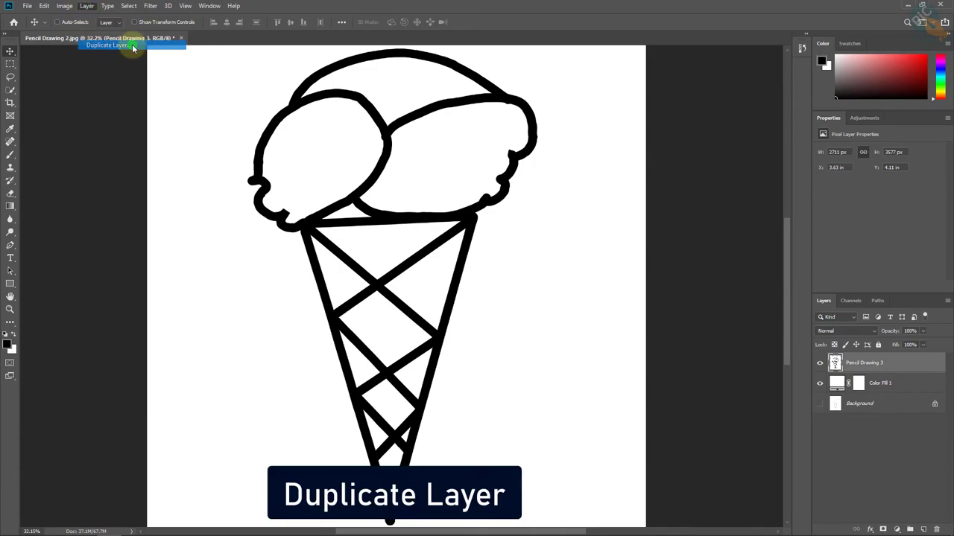
drag(508, 136, 681, 137)
click(732, 154)
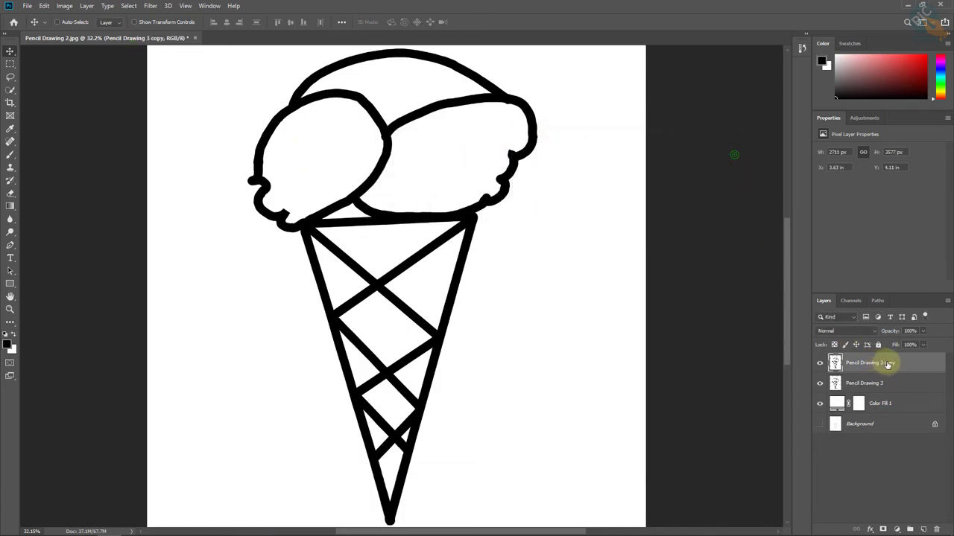
click(887, 363)
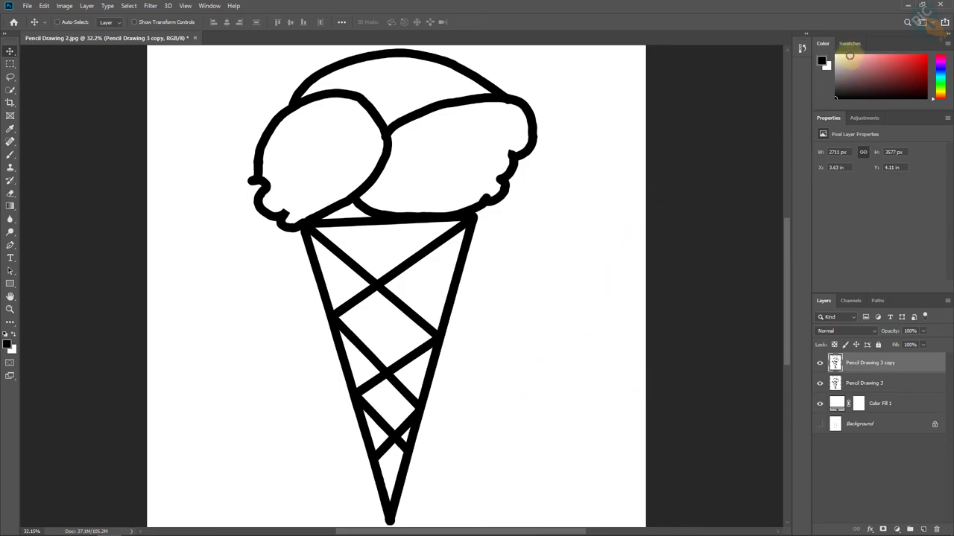
click(850, 43)
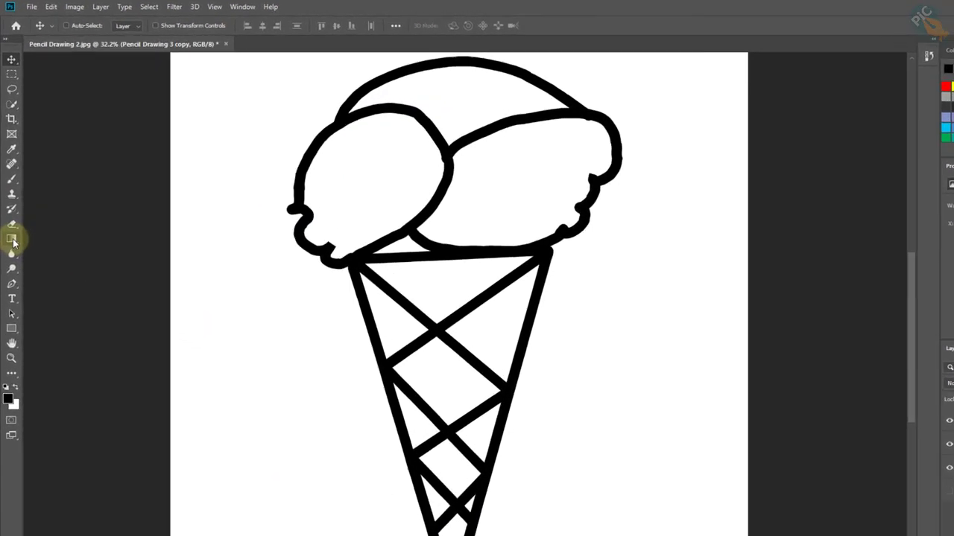
Step: Paint-bucket the left scoop orange, the top scoop red and the right scoop salmon
click(12, 207)
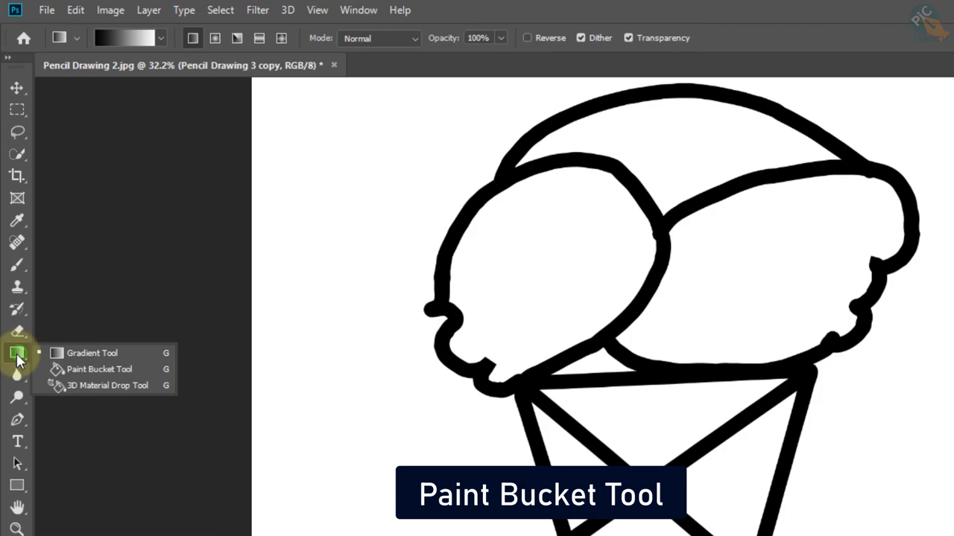
click(115, 370)
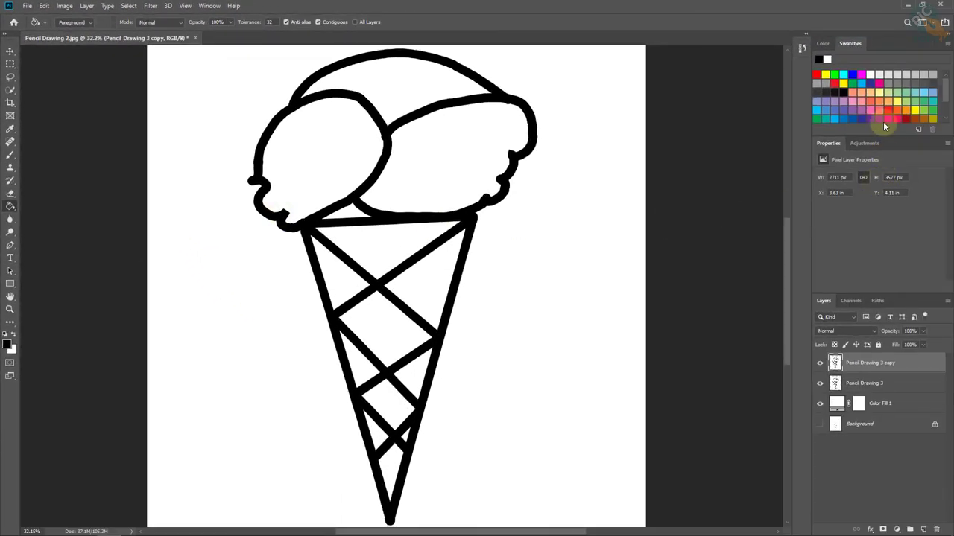
click(898, 109)
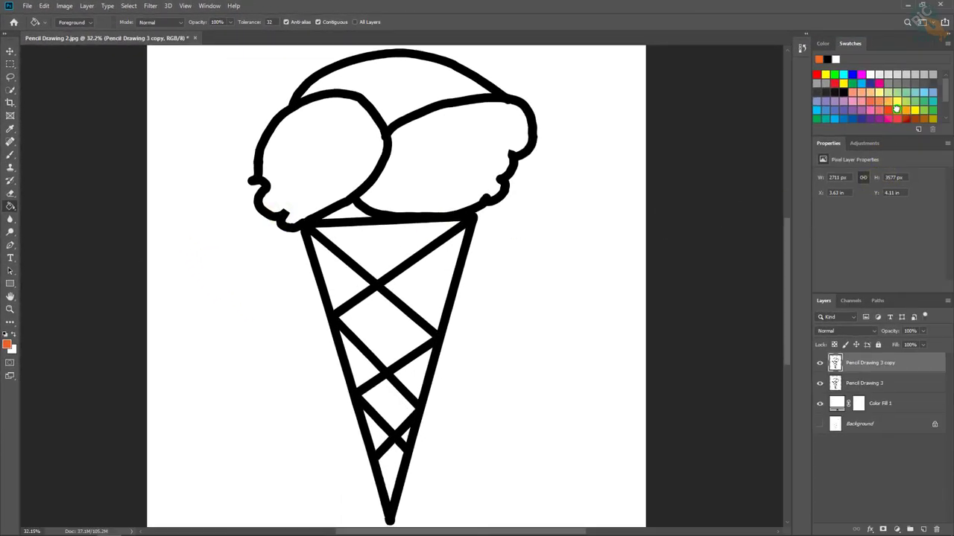
click(360, 147)
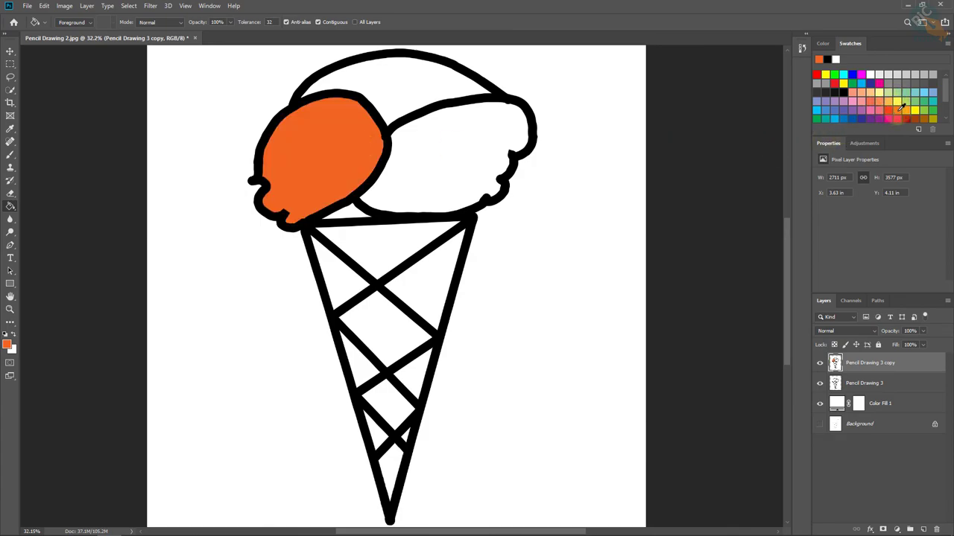
click(894, 108)
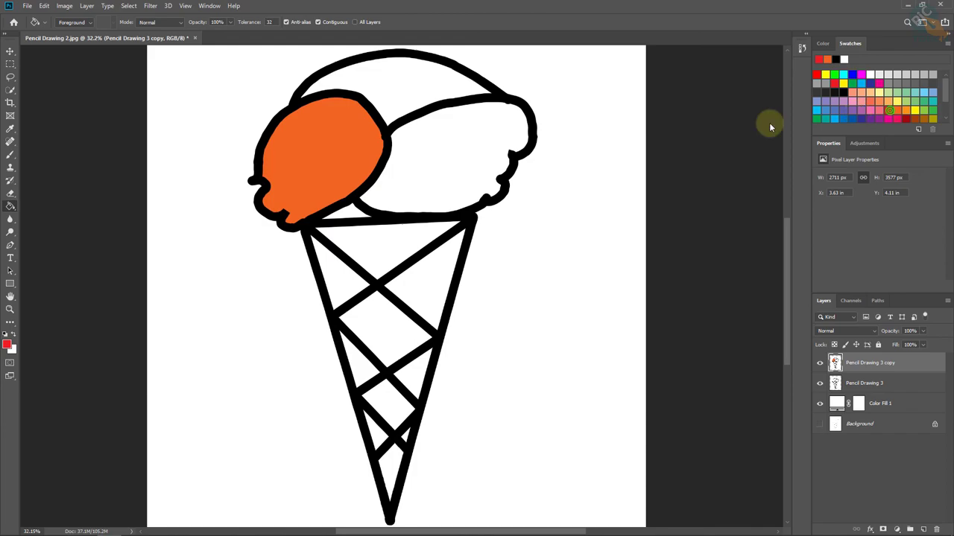
click(432, 86)
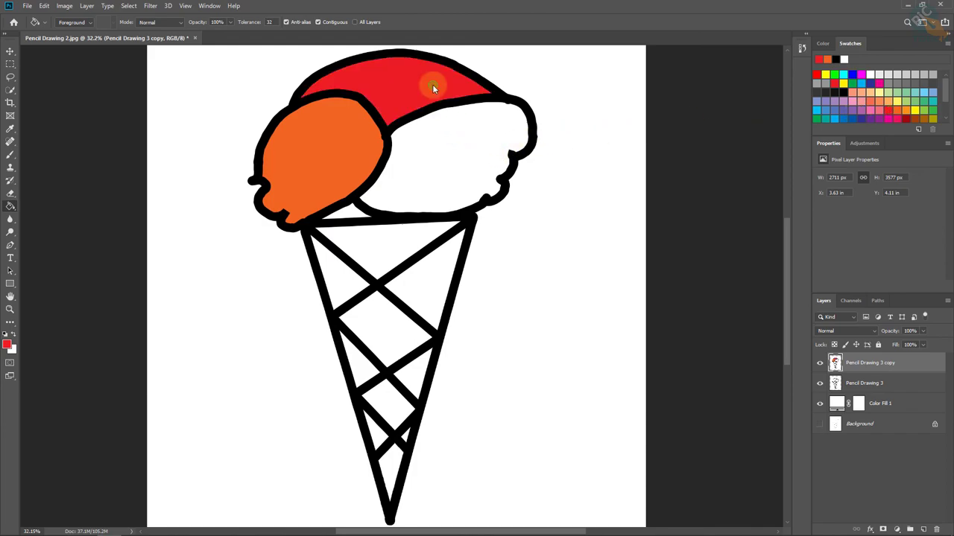
click(870, 102)
click(459, 156)
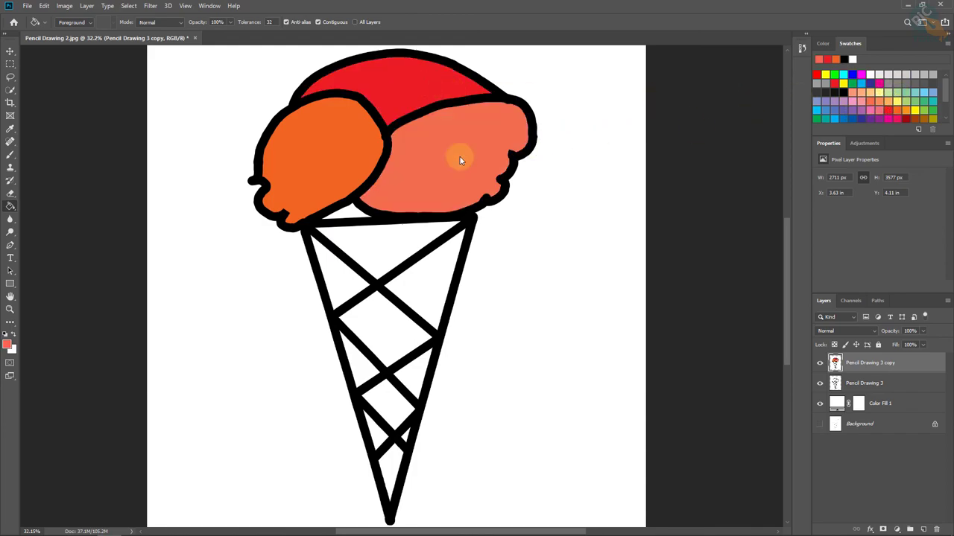
click(879, 105)
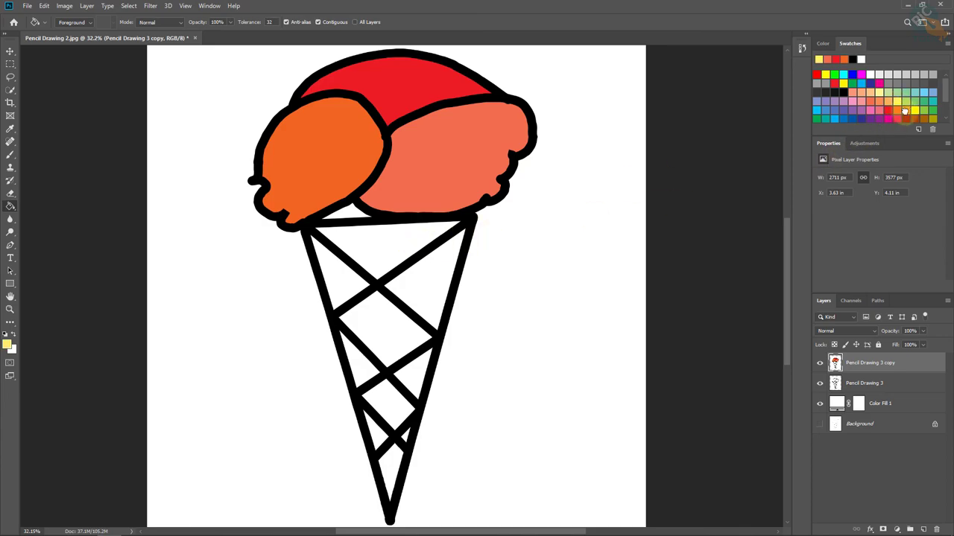
Step: Fill every cone lattice section and the tip orange, and the gap under the scoops light orange
click(906, 109)
click(401, 256)
click(353, 270)
click(379, 330)
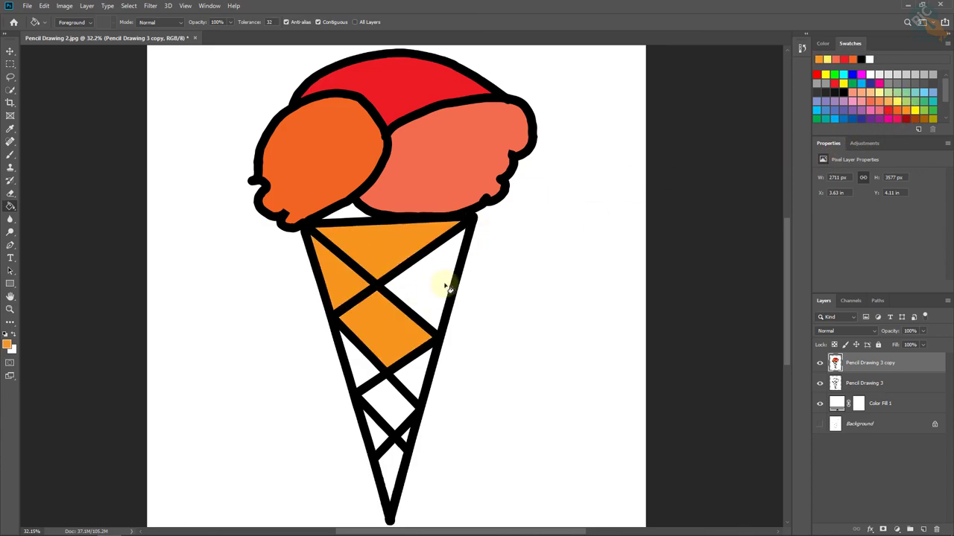
click(447, 279)
click(410, 377)
click(388, 399)
click(359, 365)
click(369, 421)
click(378, 443)
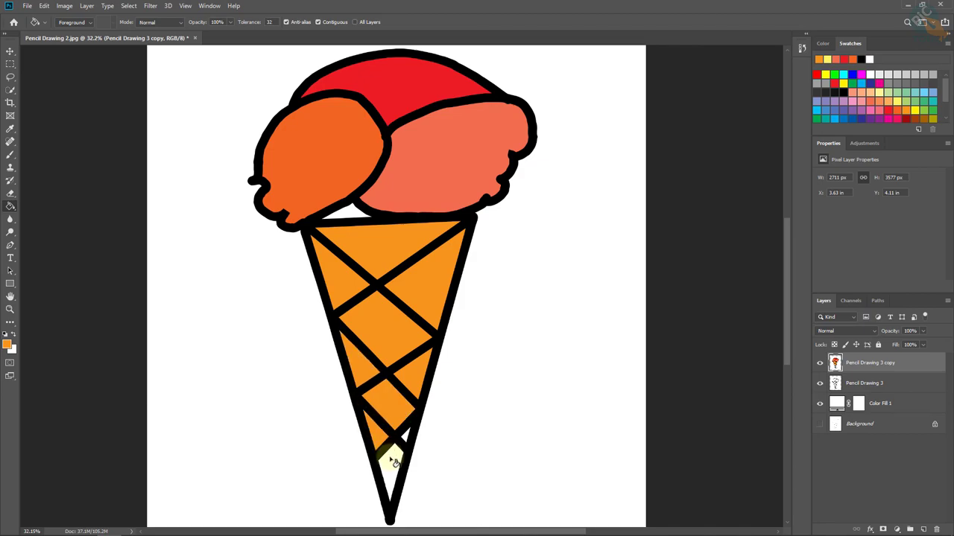
click(391, 469)
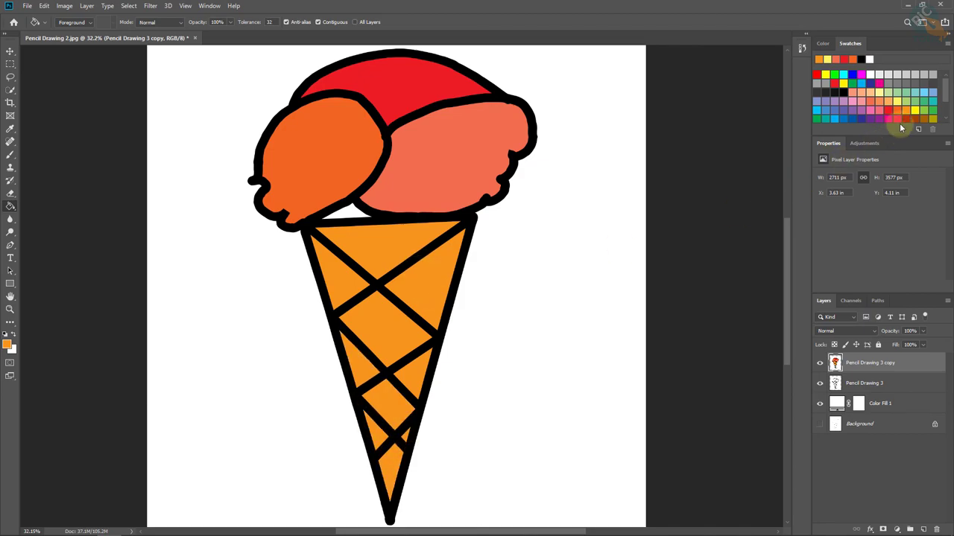
click(896, 102)
click(351, 214)
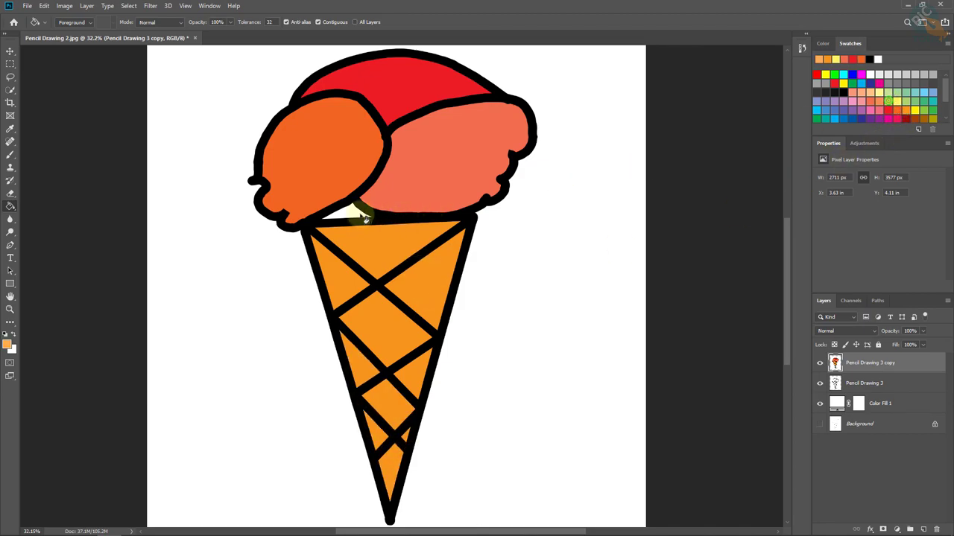